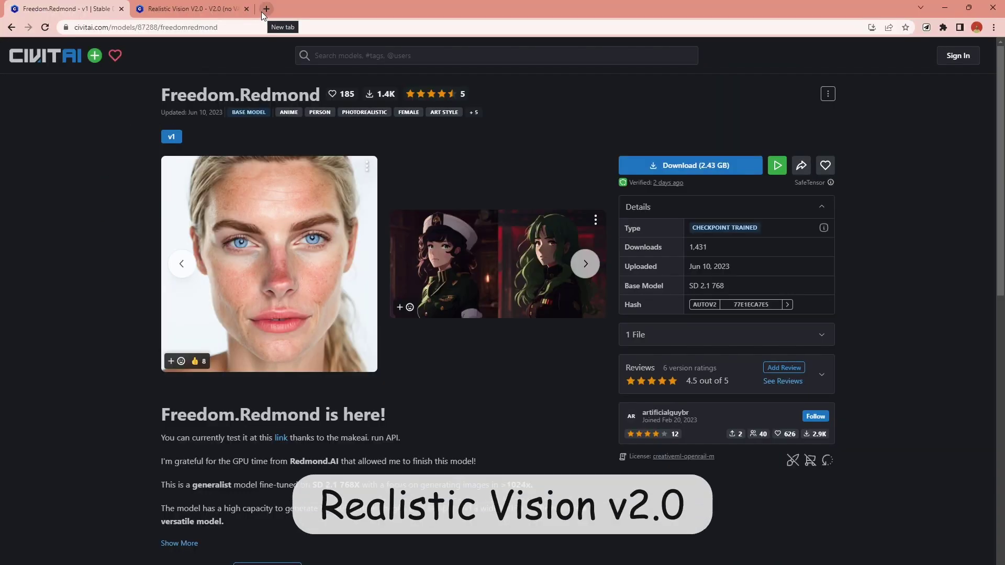
Compare the Freedom.Redmond page with Realistic Vision V2.0, then expand Freedom.Redmond's full description.
key(ctrl+Tab)
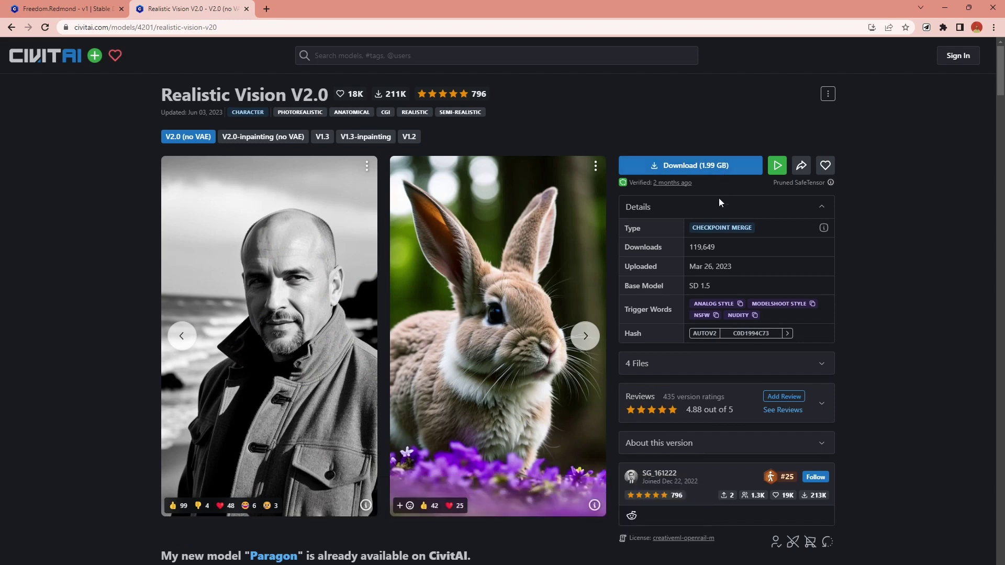
key(ctrl+Tab)
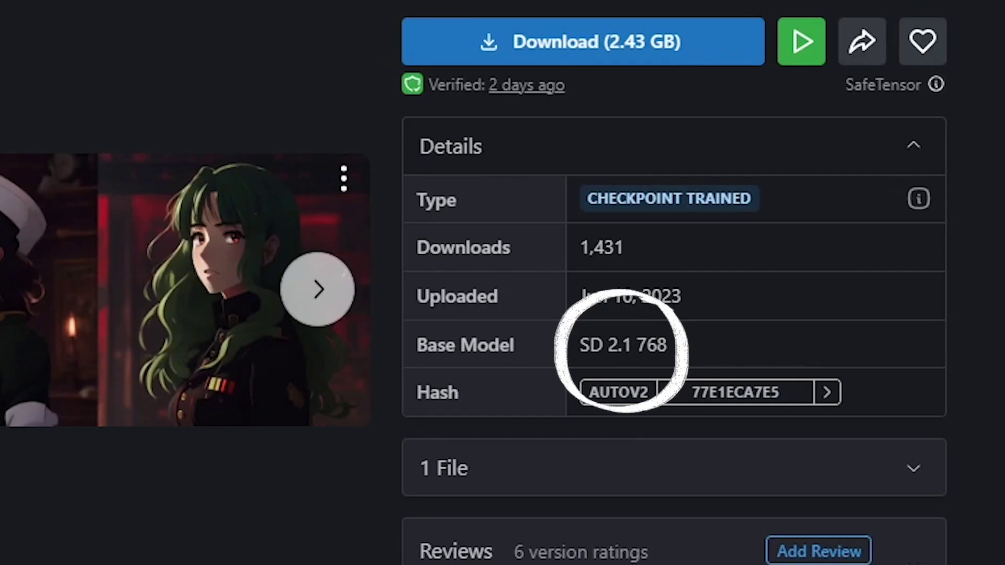
key(ctrl+shift+Tab)
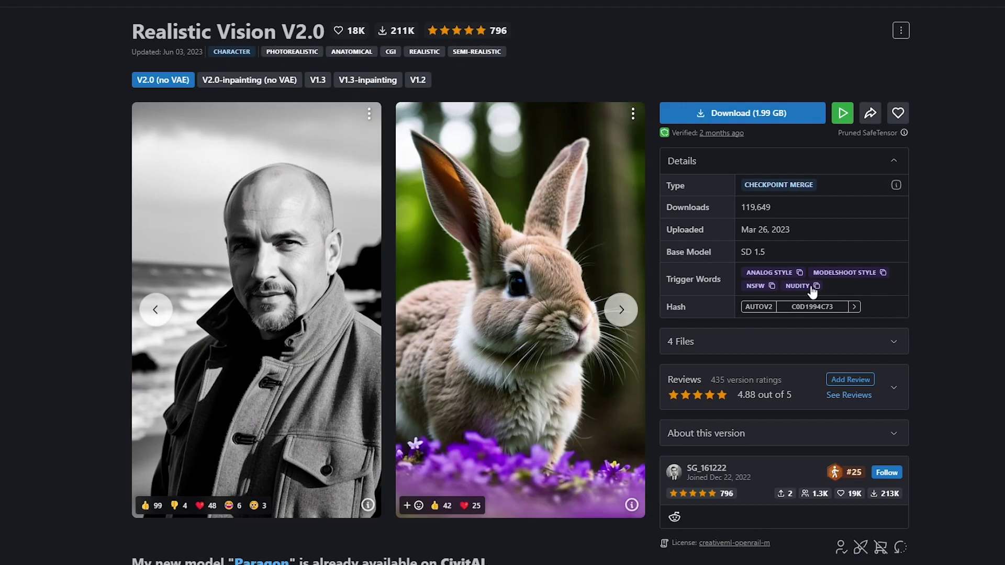
key(ctrl+Tab)
scroll(280, 449, down, 2)
click(183, 439)
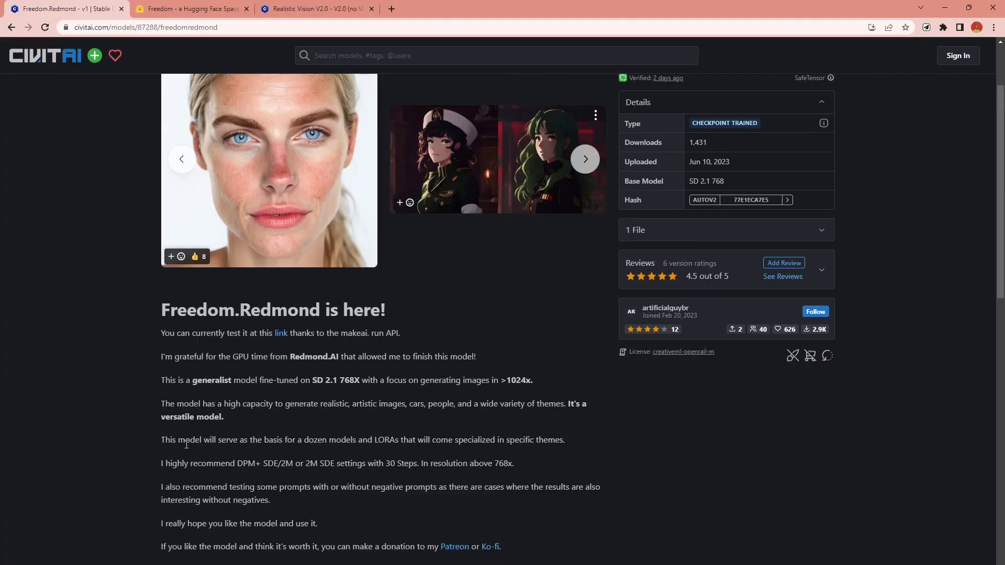
Page through the showcase images, from the woman's portrait to the masked aliens, then close the viewer.
scroll(186, 444, down, 1)
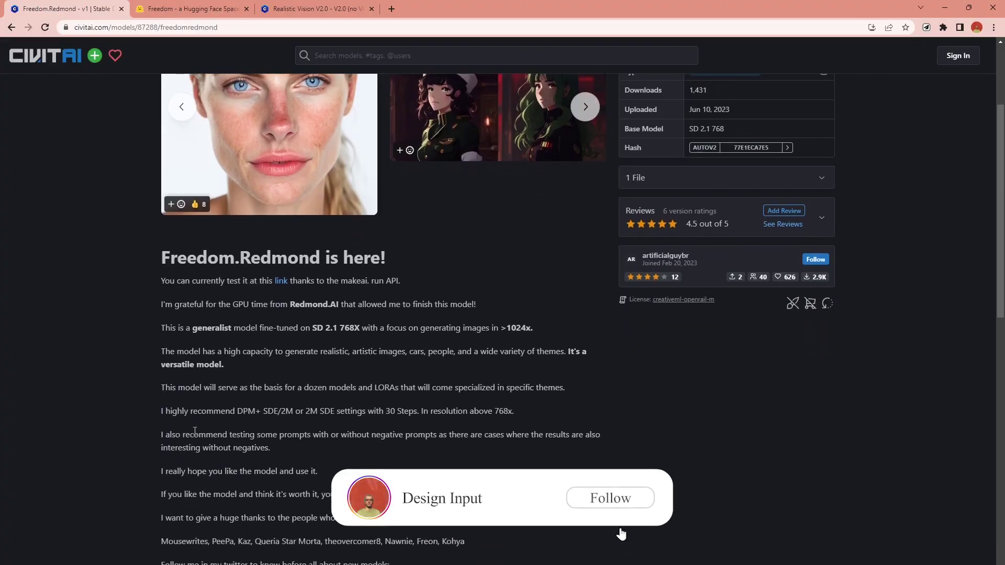
click(269, 152)
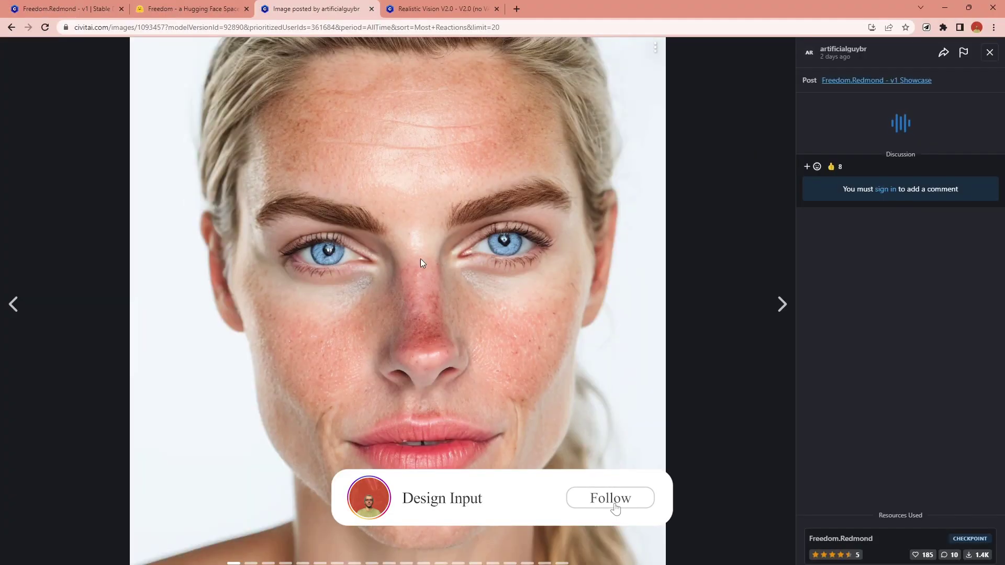
click(783, 304)
click(784, 304)
click(782, 303)
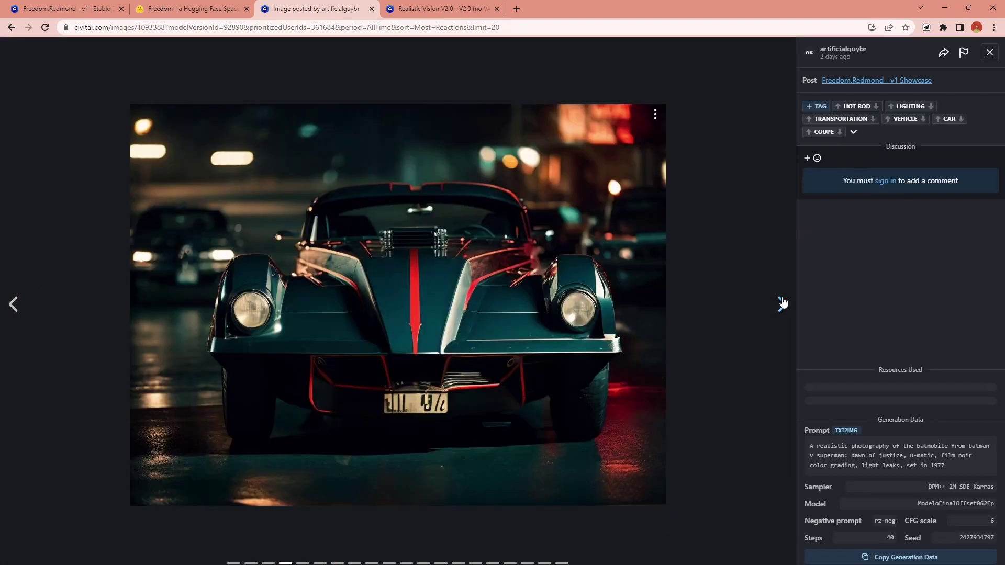
click(782, 303)
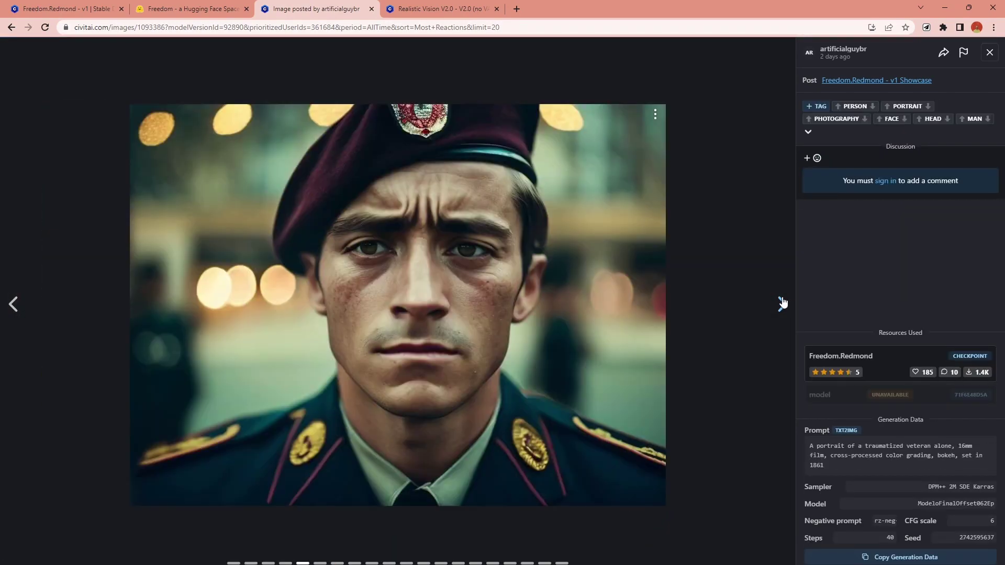
click(782, 303)
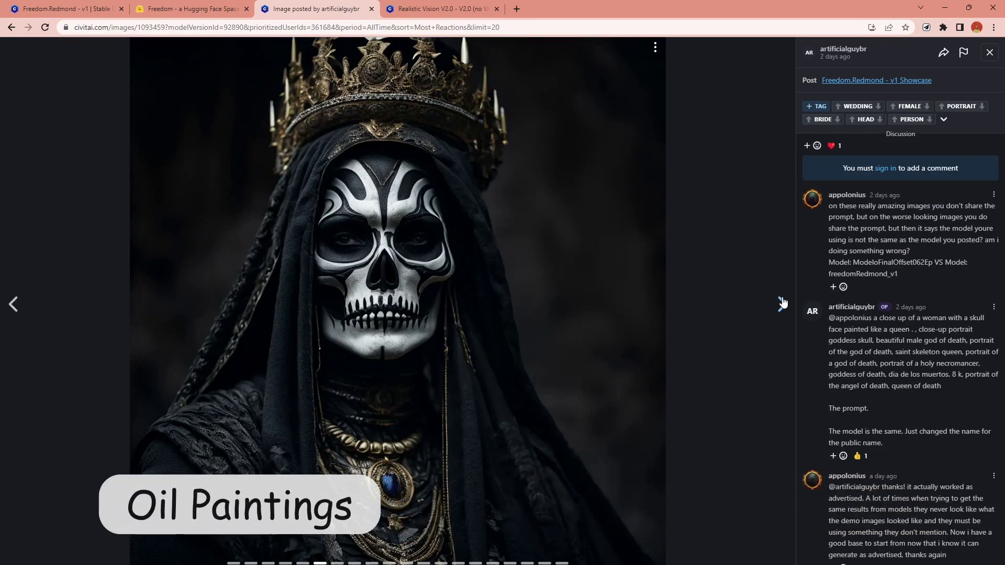
click(782, 303)
click(782, 303)
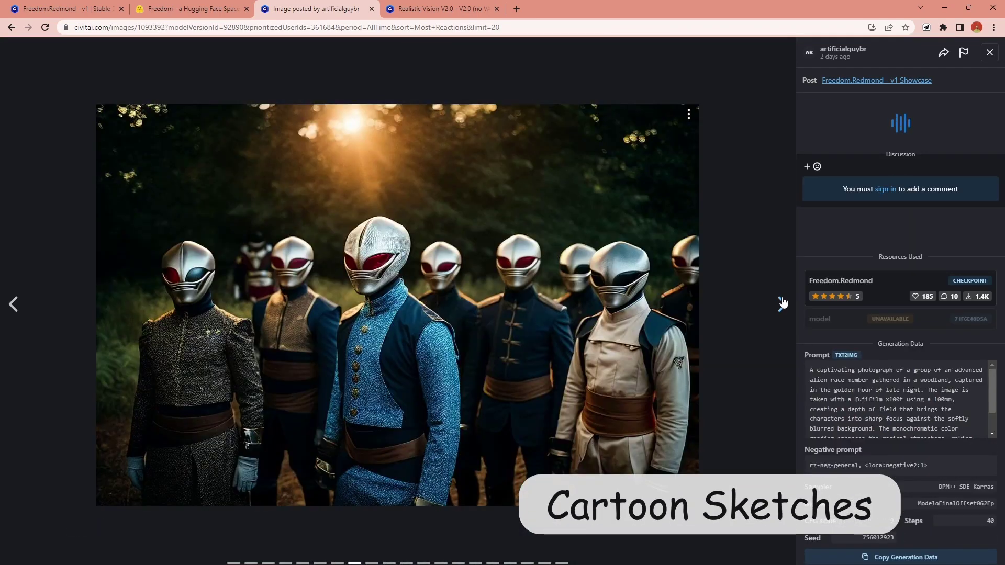
key(ctrl+w)
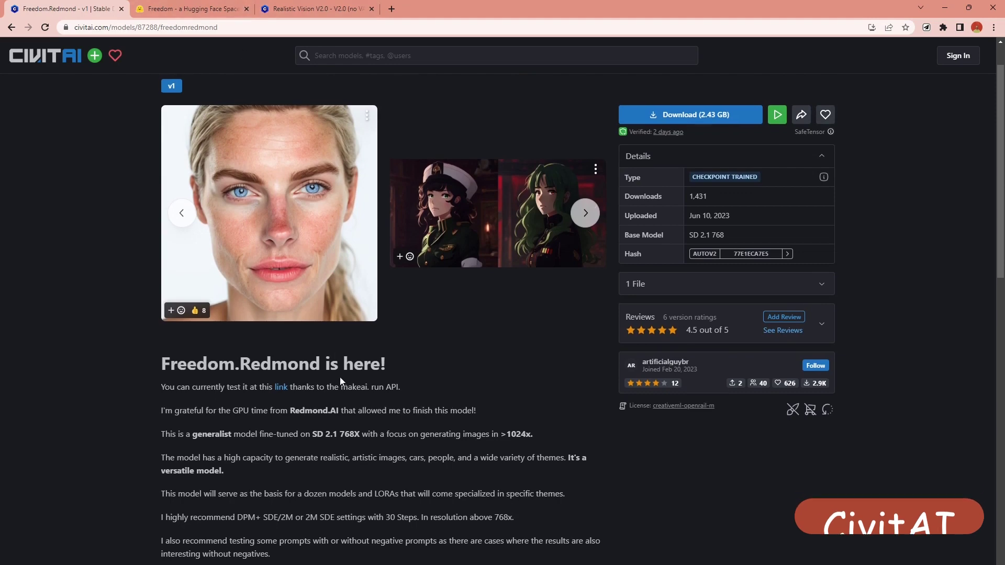
click(204, 14)
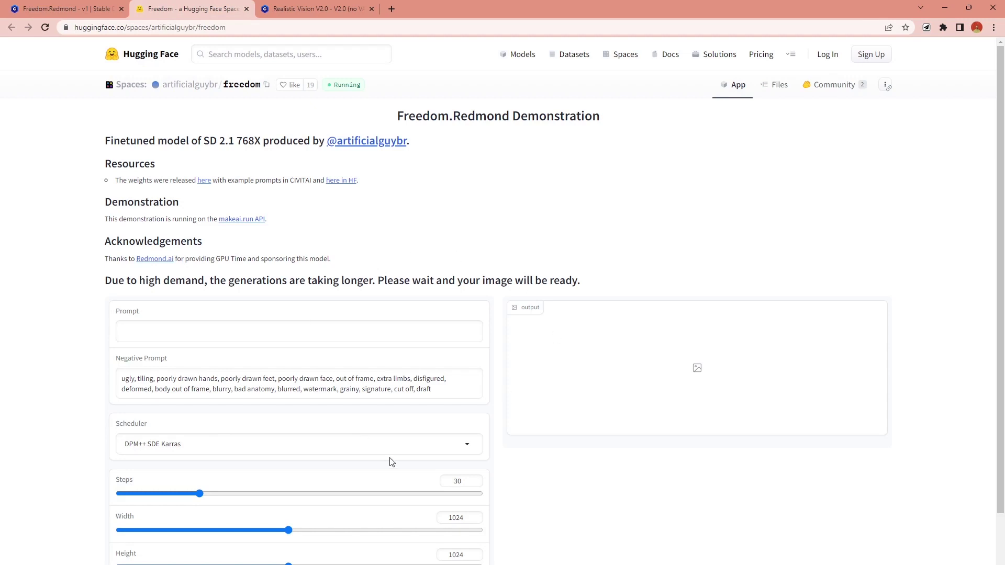
Close the Hugging Face demo and reopen it from CivitAI's demo link.
scroll(392, 461, down, 2)
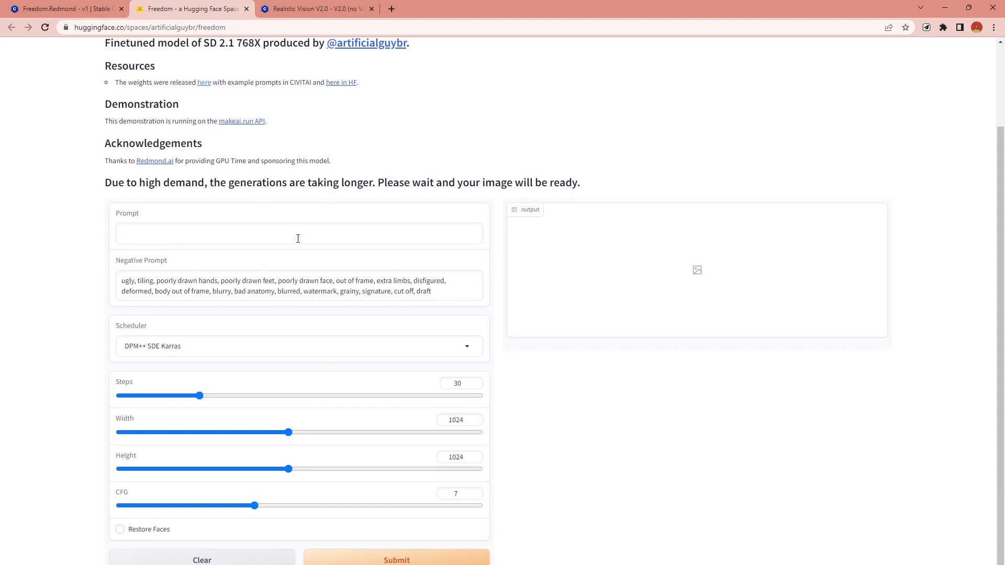
key(ctrl+w)
middle_click(281, 443)
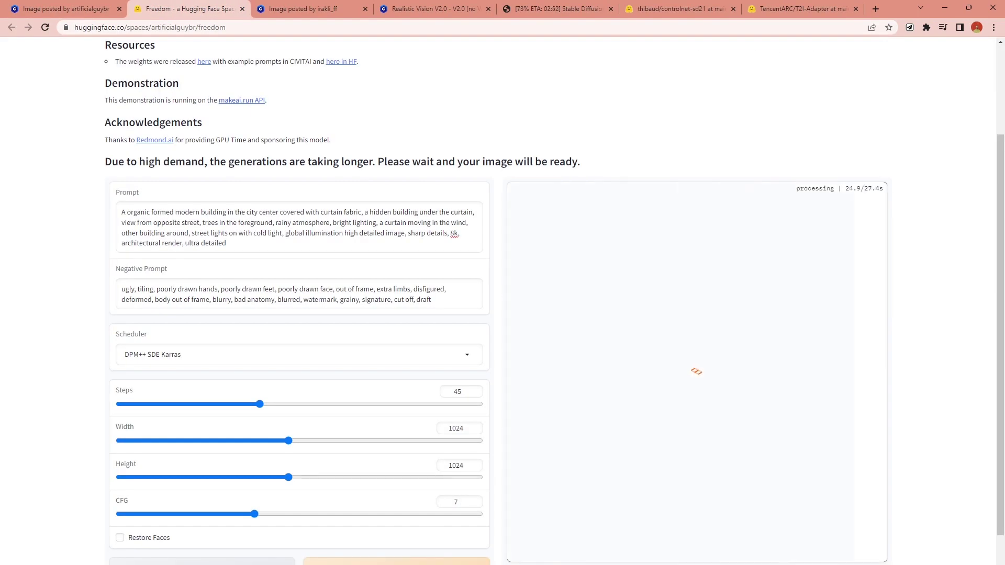
Add 'fabric curtaindark environment' to the prompt, regenerate, then replace the prompt with a pasted one.
text(fabric curtaindark environment)
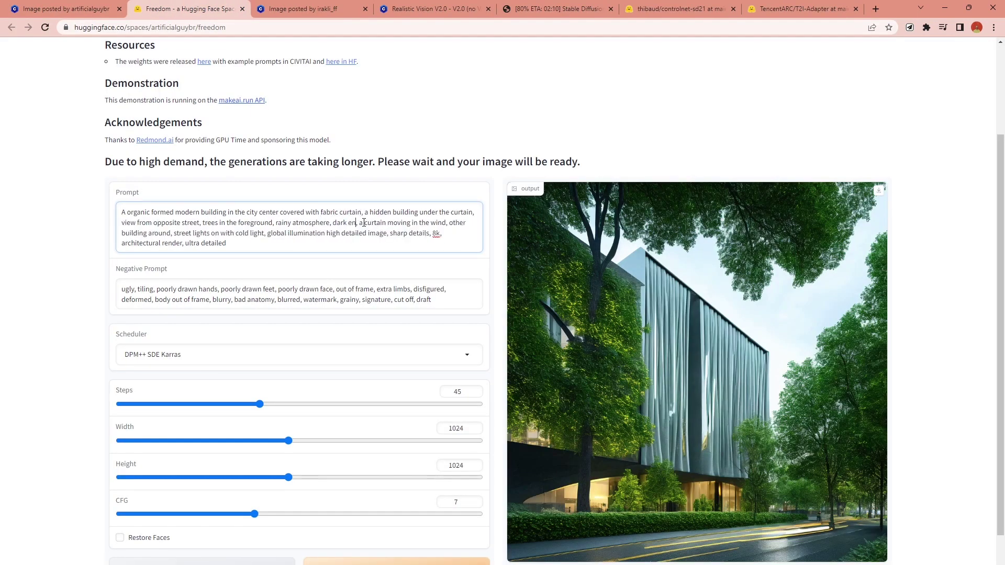
key(Return)
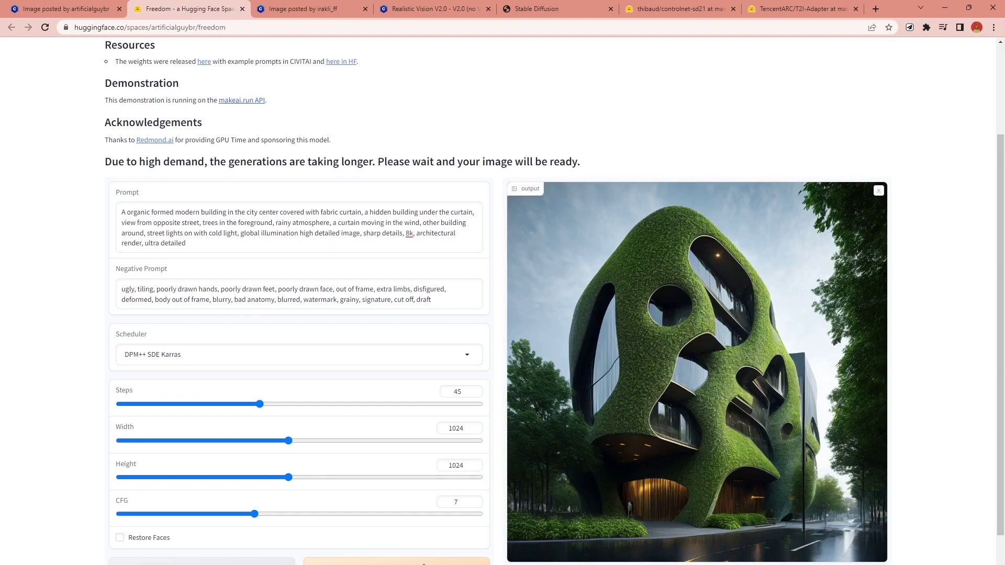
triple_click(272, 233)
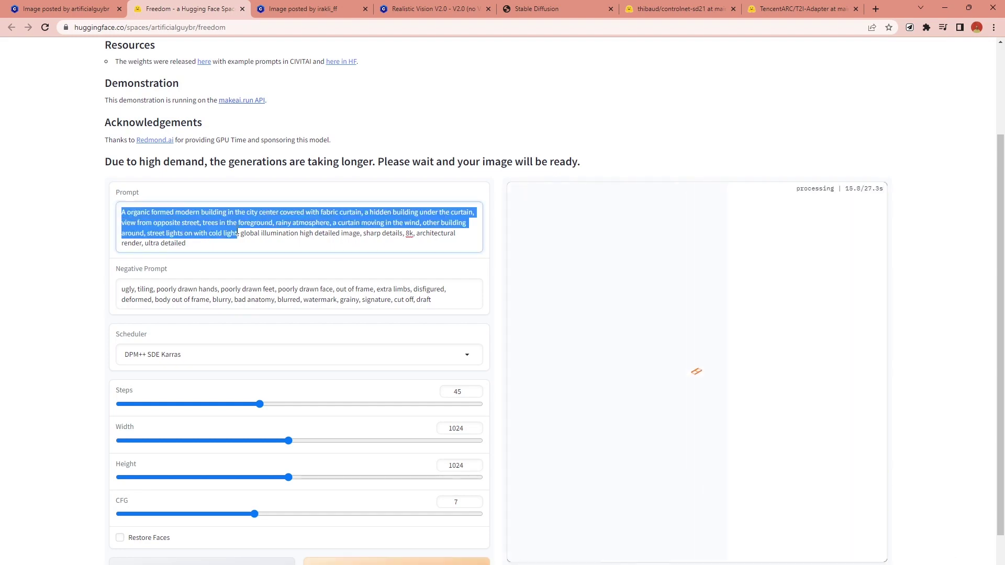
text(Organic formed modern building in the city center covered with pentagon metal sheets, a building facade with hundreds of pentagon metal sheets, view from the opposite street, trees in the foreground, bright lighting, a curtain moving in the wind, other buildings around, rainy day time, global illumination, global illumination high detailed image, sharp details, 8k, architectural render, ultra detailed)
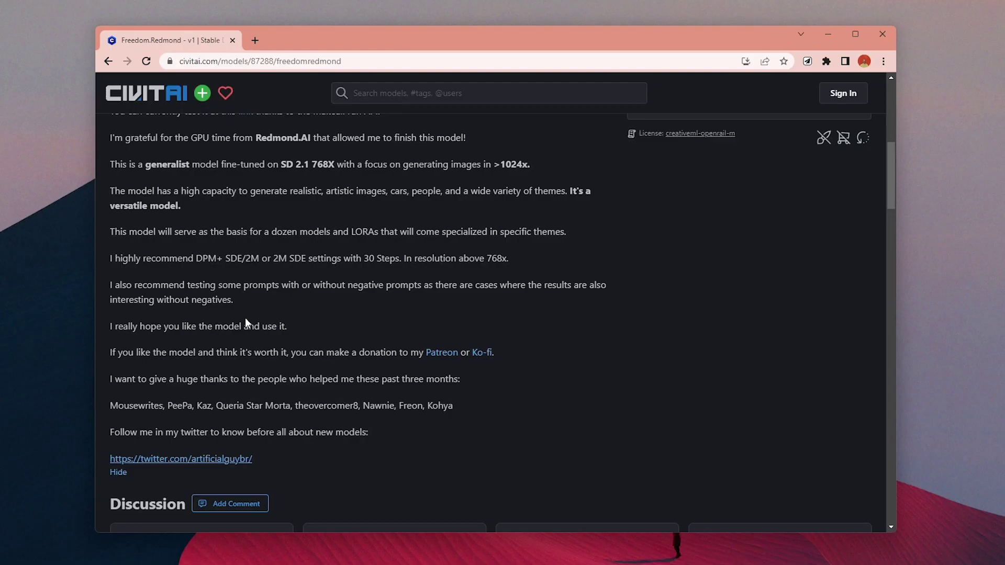
Highlight and then clear the description paragraph about negative prompts.
drag(105, 284, 298, 305)
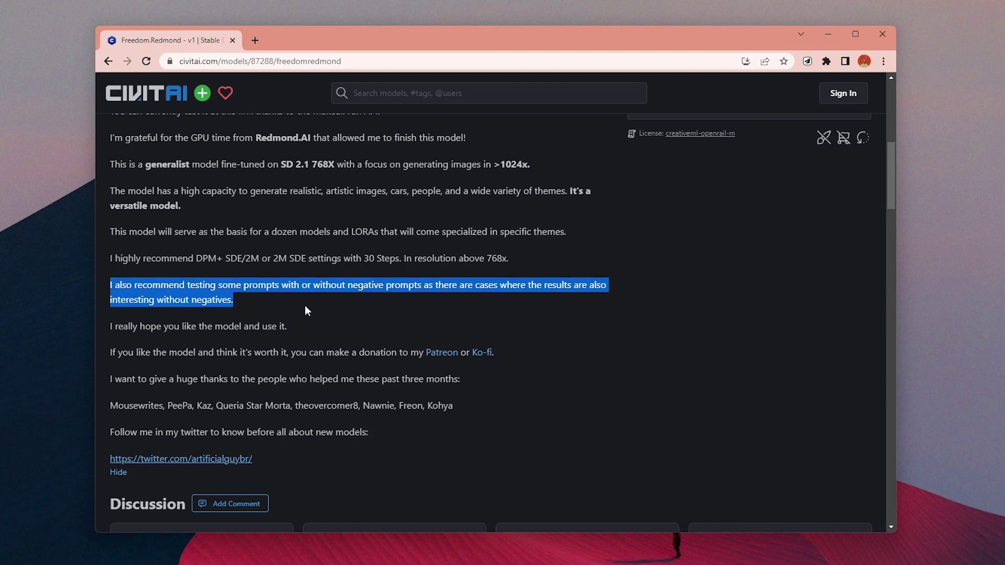
click(308, 308)
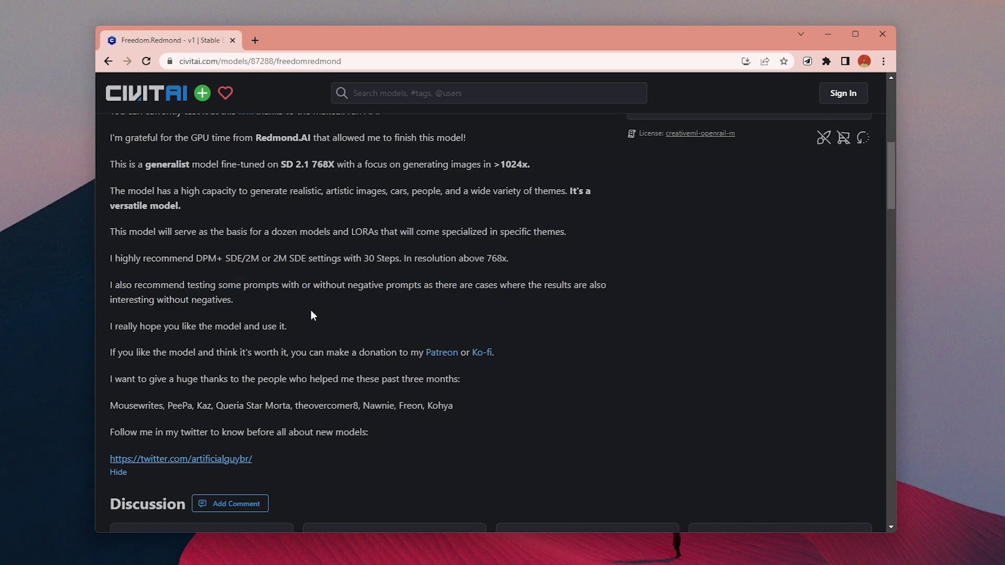
scroll(325, 335, up, 3)
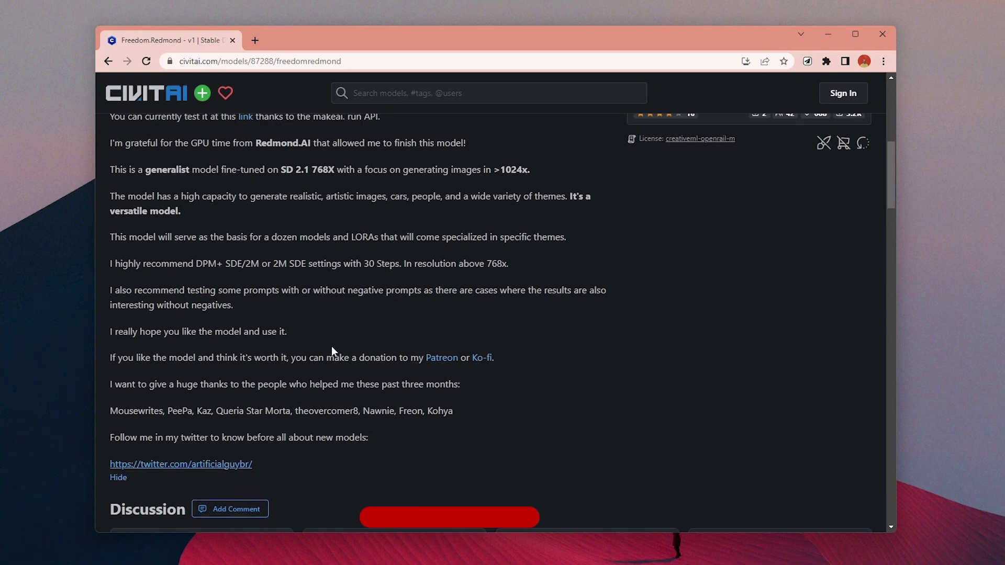
scroll(296, 349, up, 4)
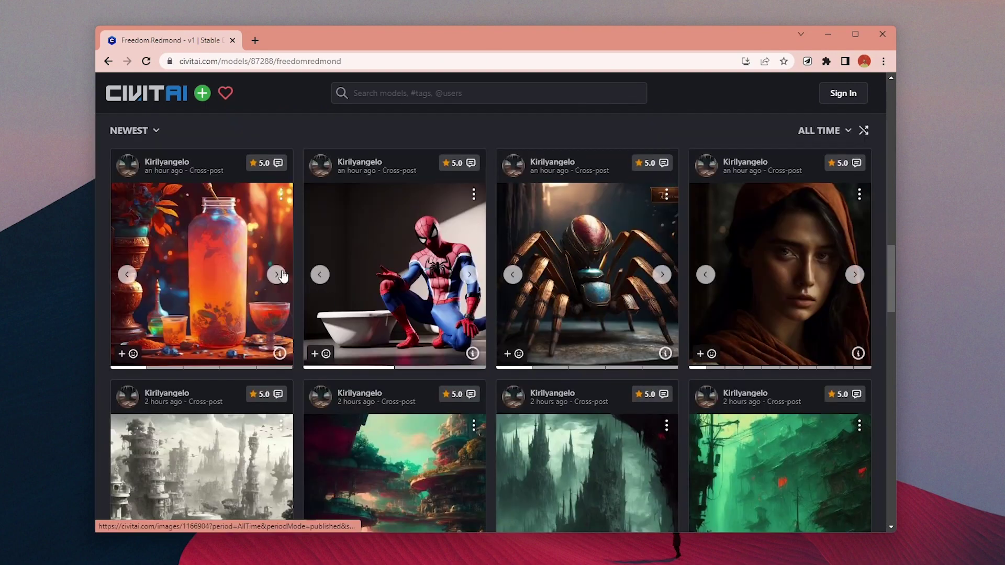
Browse the painting-style images in the community gallery and select one image's full prompt.
click(276, 274)
click(276, 274)
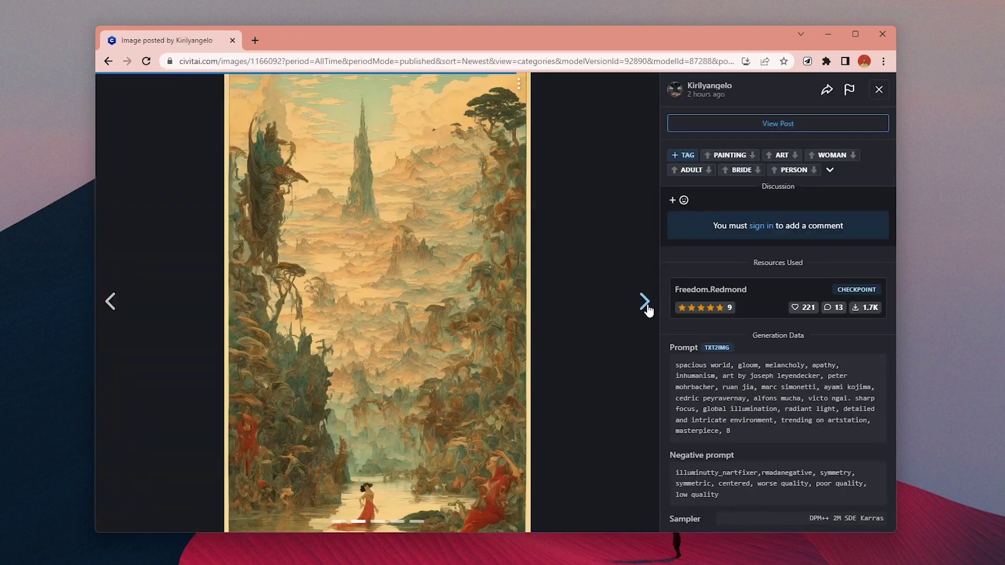
click(644, 301)
triple_click(740, 411)
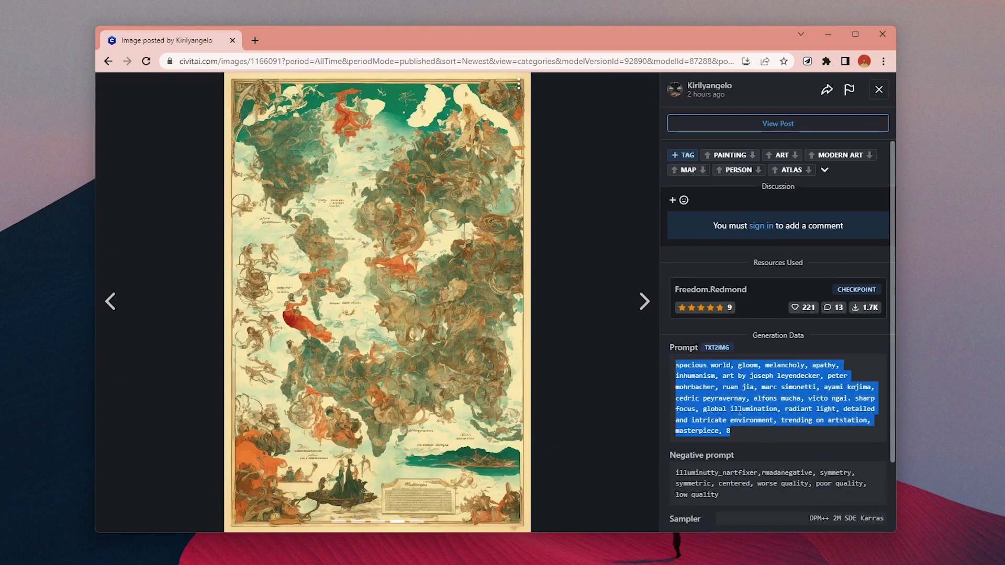
click(644, 301)
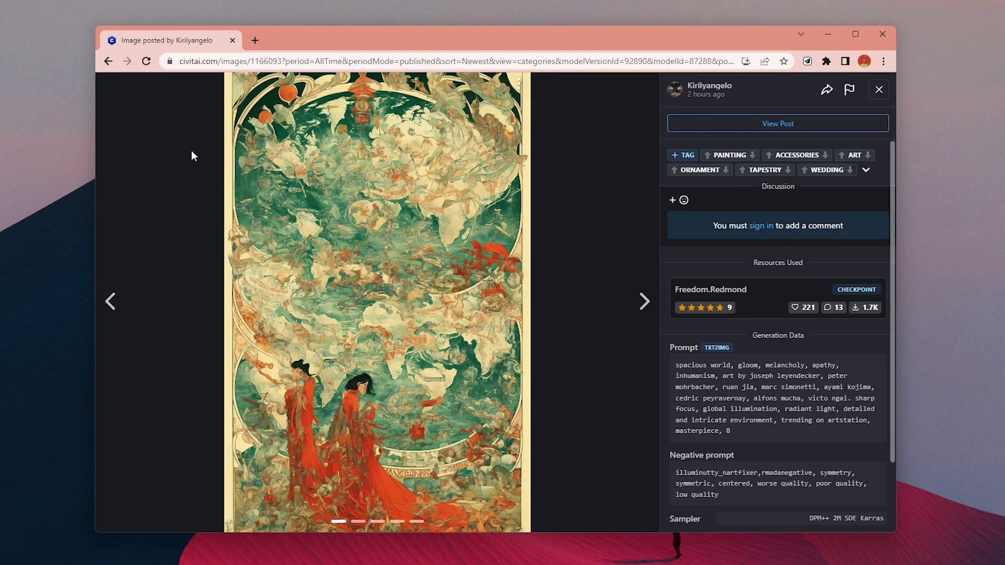
key(Right)
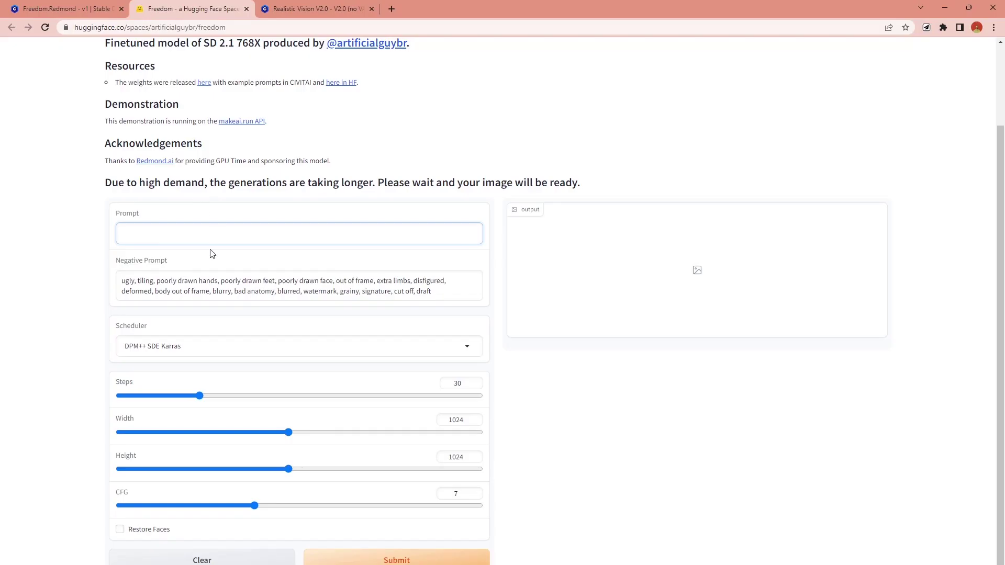
click(206, 236)
Generate the pasted villa interior prompt, then append copied quality keywords and regenerate.
text(Private villa interior view, interior design, intersecting planes, minimal, pavilion, cactus, concrete floor, terracotta, pastel colors, mediterranean, fog, dusty, cinematic photography)
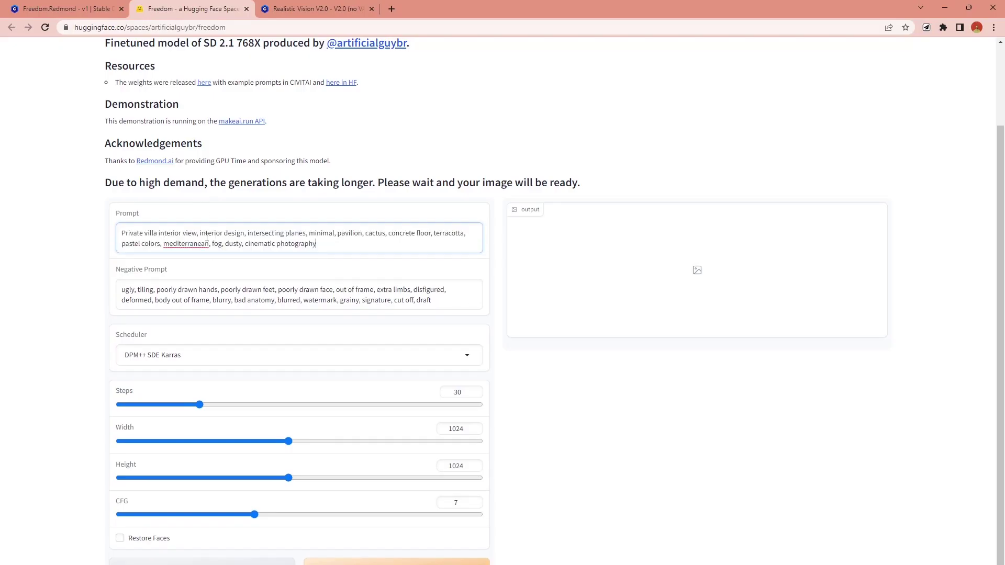
click(59, 348)
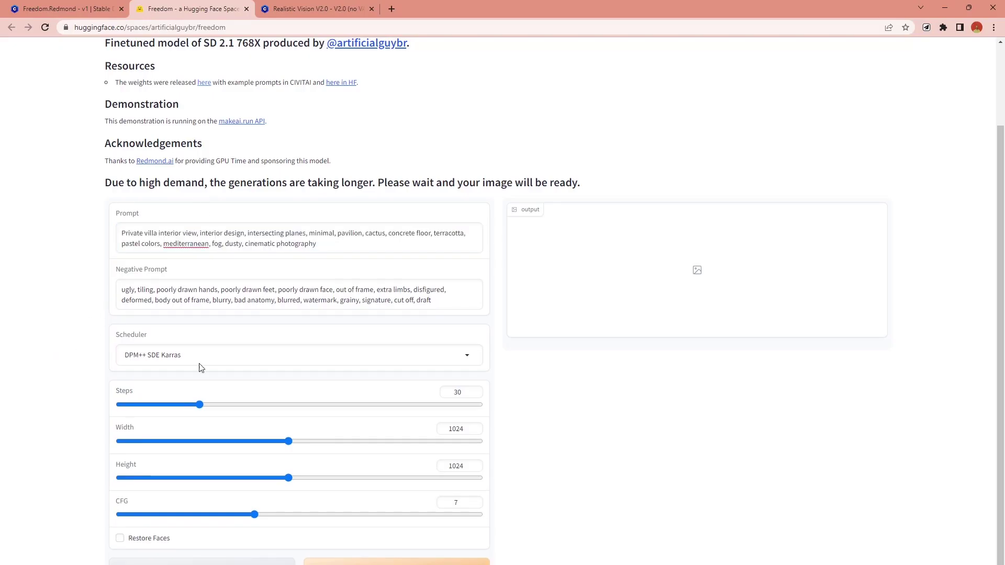
click(396, 562)
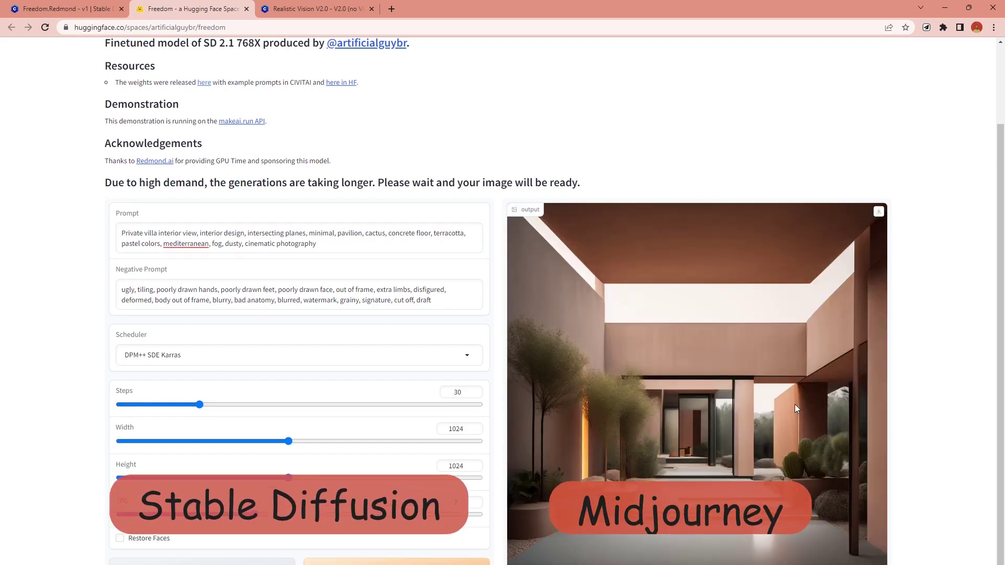
scroll(810, 405, down, 1)
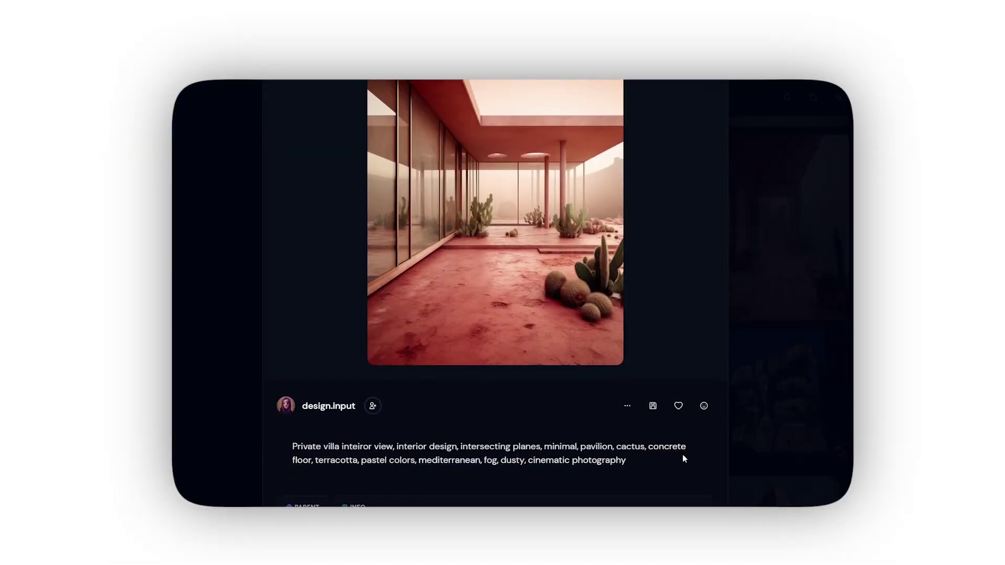
drag(626, 460, 292, 446)
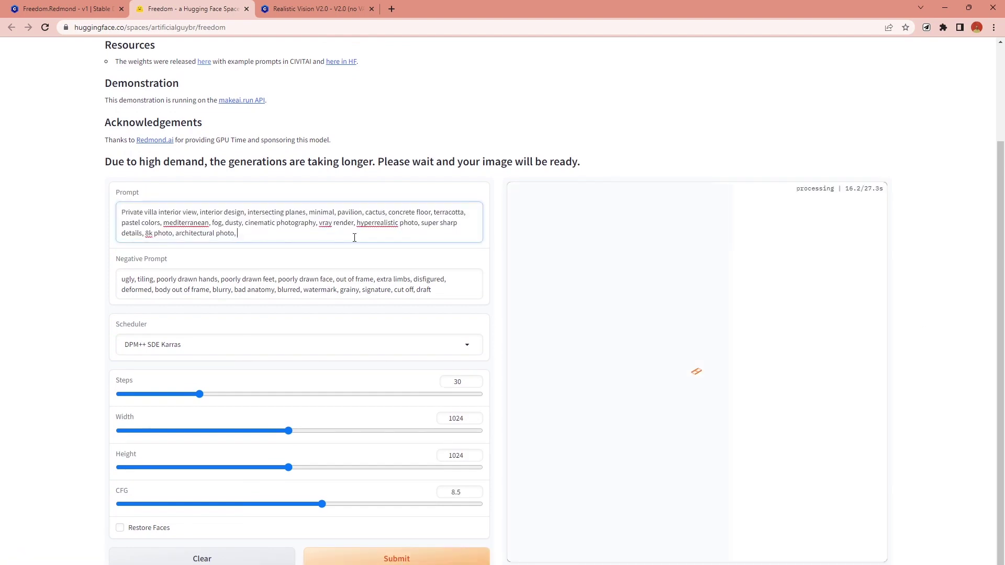
text(, uhd, dslr, soft lighting, high quality)
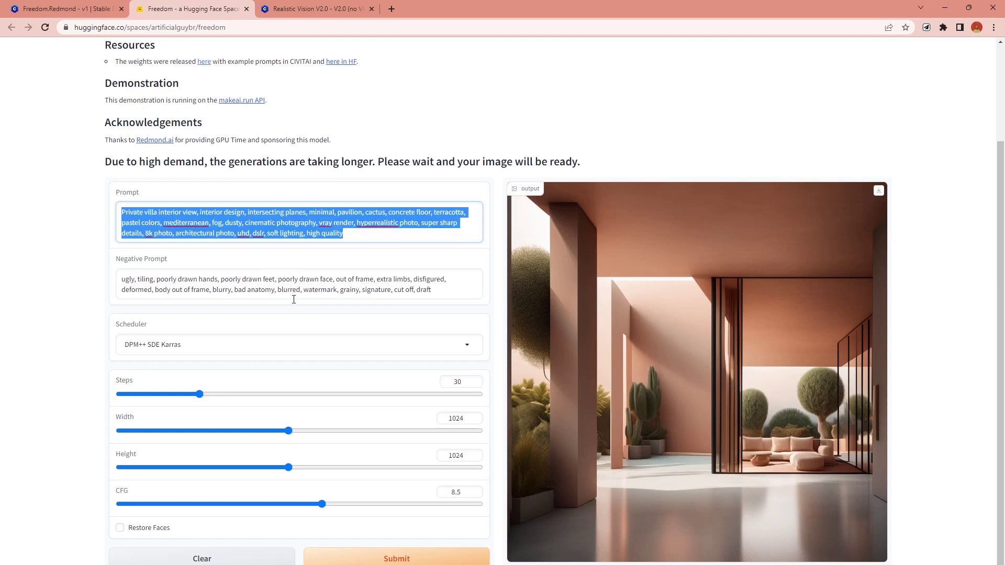
click(396, 558)
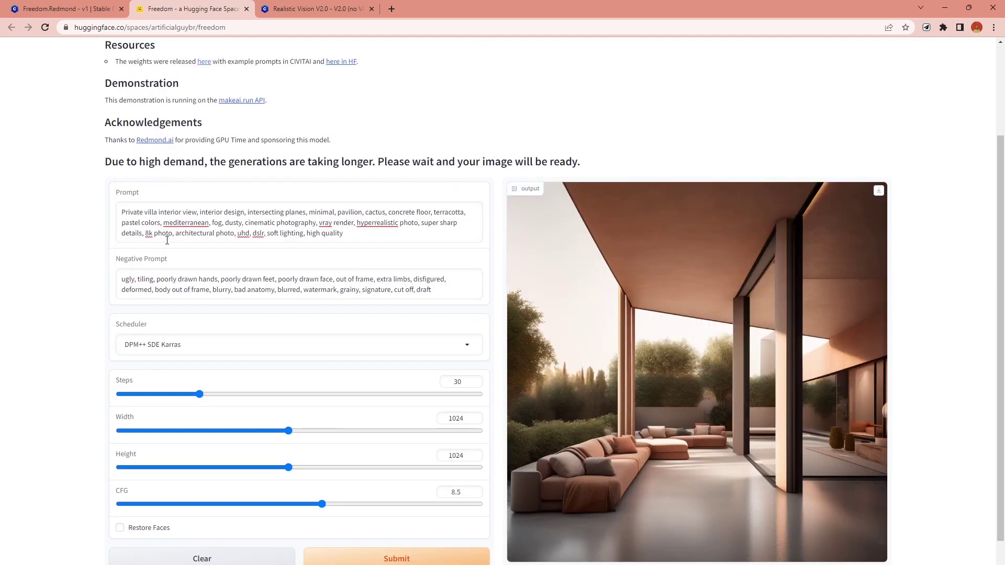
Insert 'artificial lighting,' before 'mediterranean' and generate a new villa image.
click(164, 222)
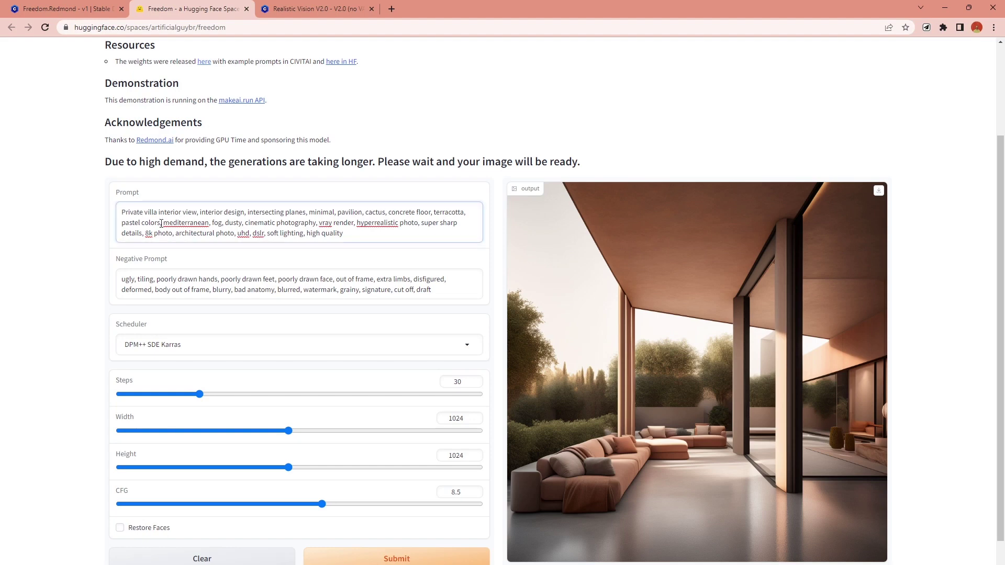
text(artificial lighting,)
key(Return)
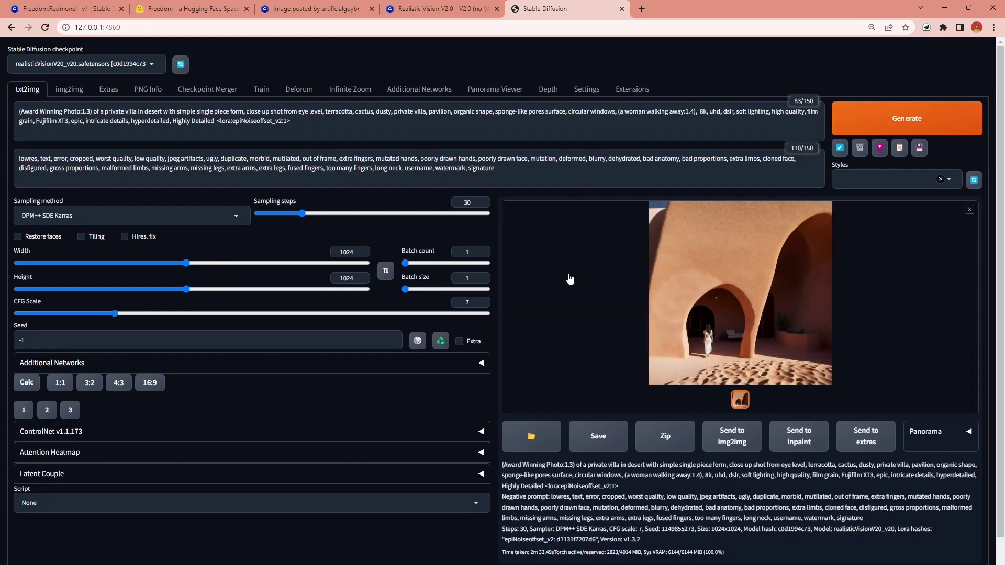
Inspect the terracotta arch render at full size, then set batch count 4 and sampling steps 25.
click(732, 304)
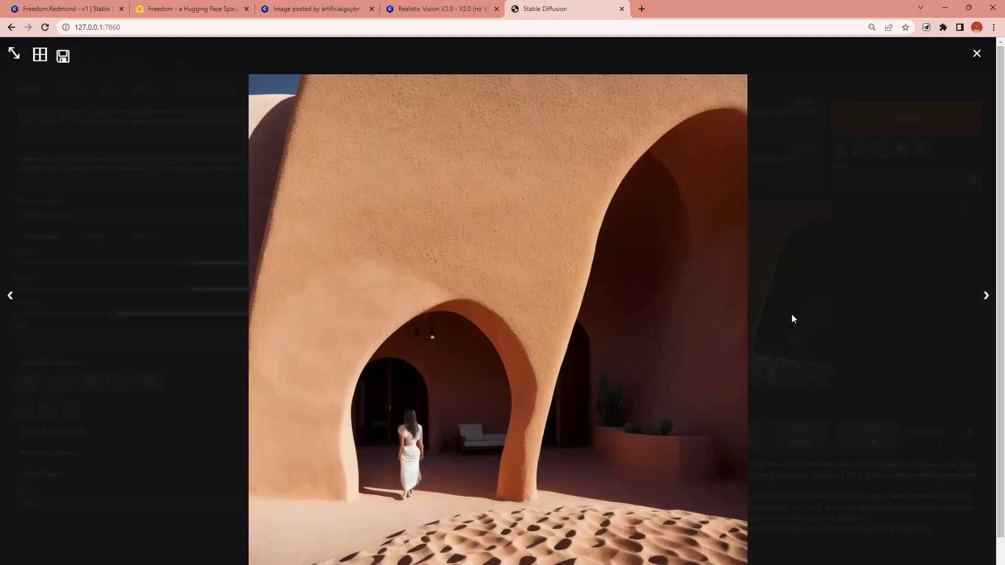
click(796, 319)
drag(405, 263, 407, 263)
drag(302, 213, 294, 215)
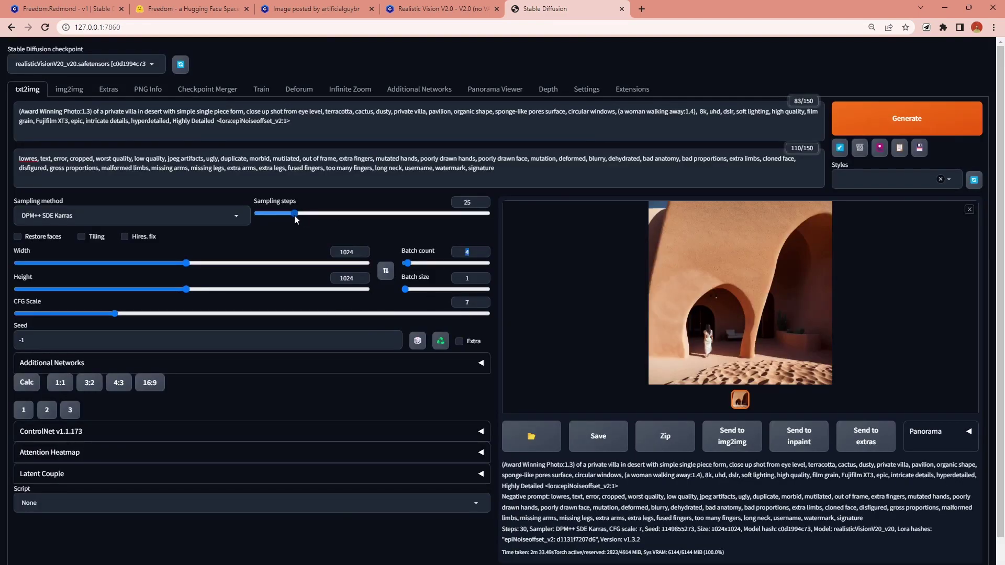
click(159, 216)
click(36, 235)
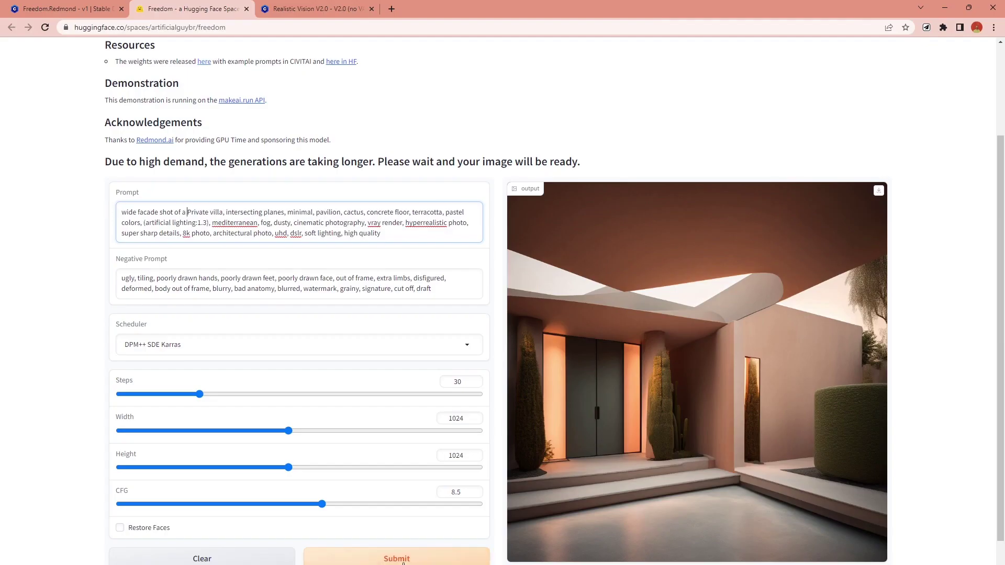
Add 'organic soft forms' and 'curved shaped' to the villa prompt and generate.
text(forms)
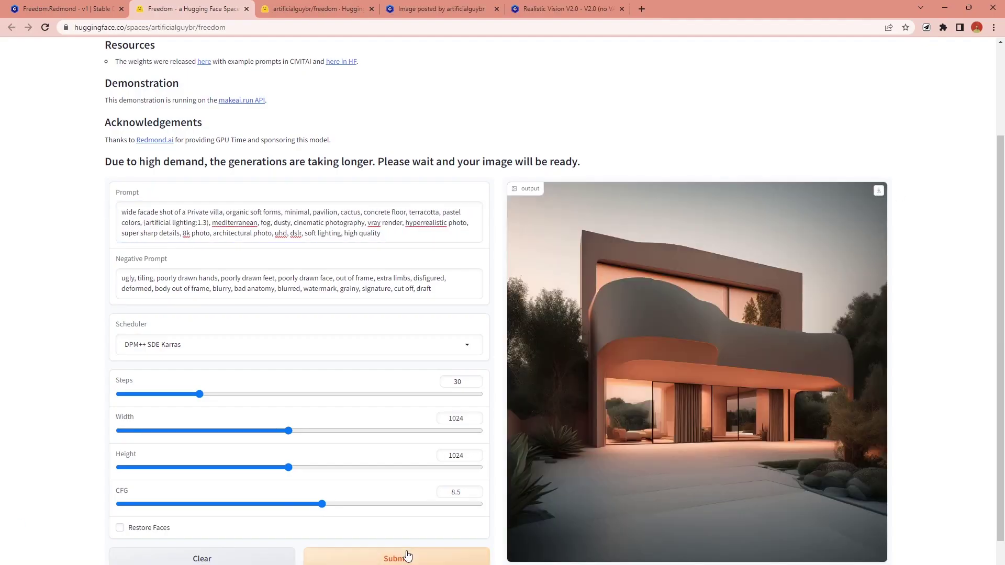
click(404, 552)
click(282, 213)
text(curved form)
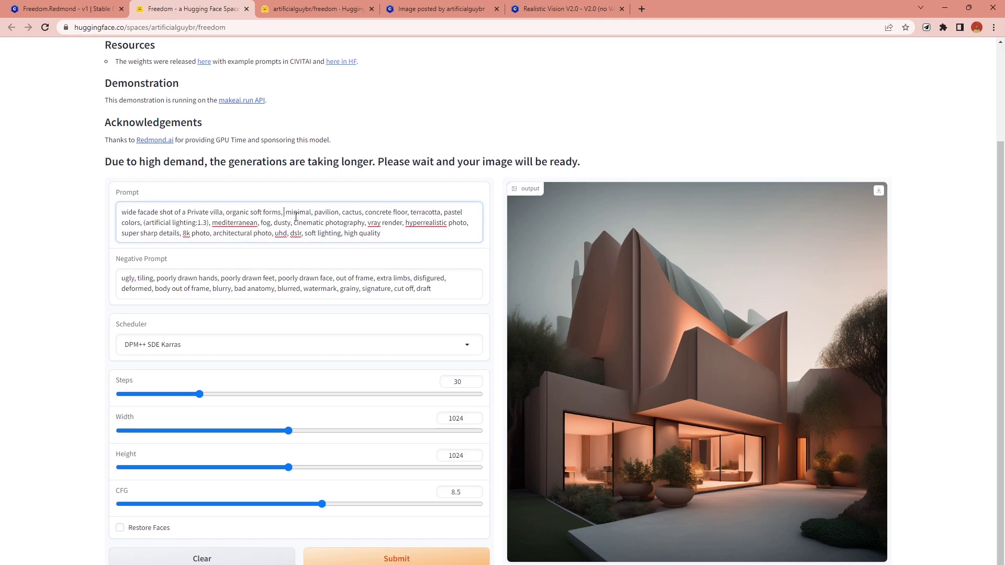
key(BackSpace)
key(BackSpace)
key(BackSpace)
key(BackSpace)
text(shaped)
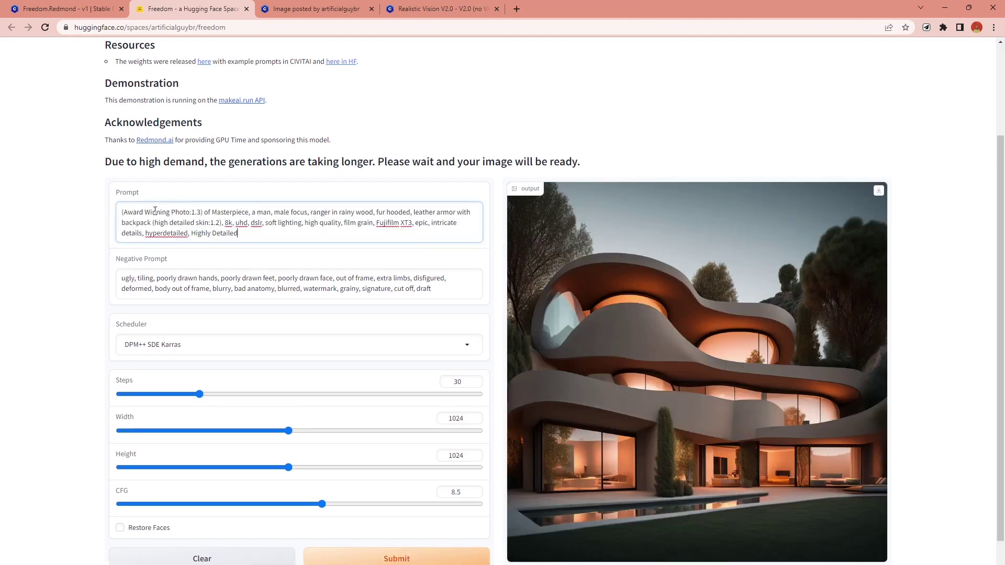
Paste the building facade description into the prompt.
shift+click(222, 222)
text(building facade in city, Wide facade shot, an hypermodern building made of hydroceramics, circular windows, foggy rainy day, traffic lights, people walking away,)
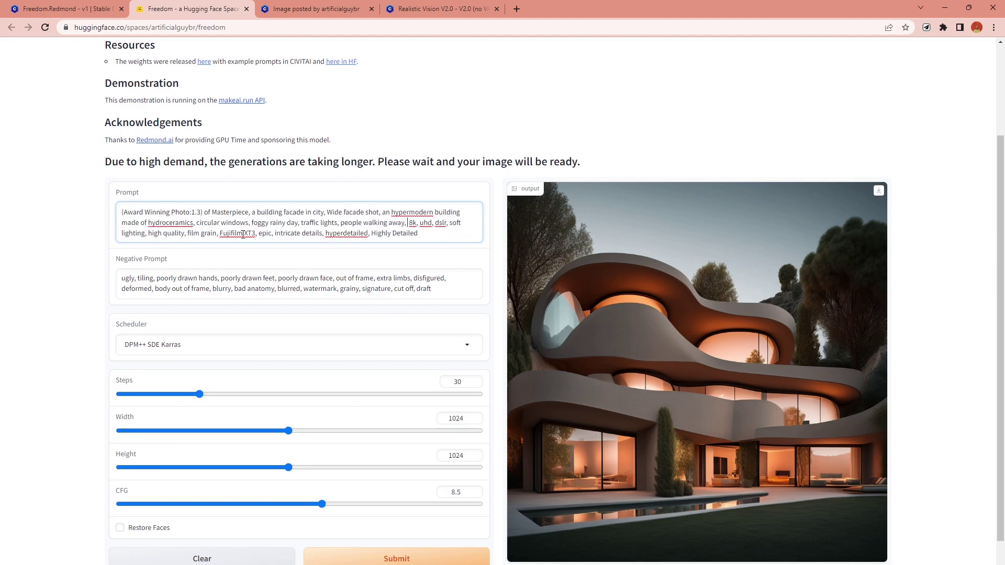
click(220, 395)
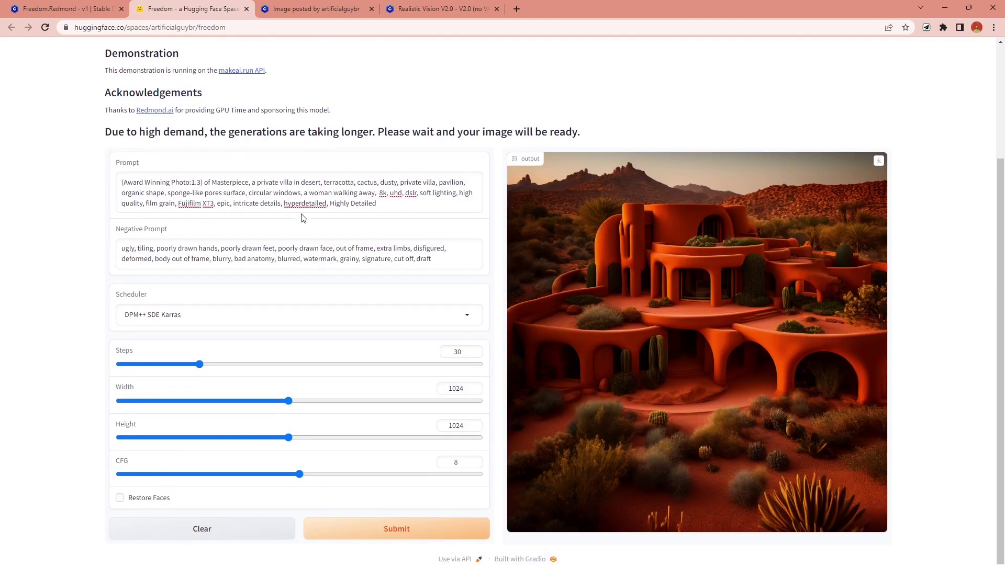
Weight '(a woman walking away:1.4)' with single-piece form and eye-level close-up, dropping the terracotta terms.
click(304, 193)
text(()
click(377, 193)
text(:1.4))
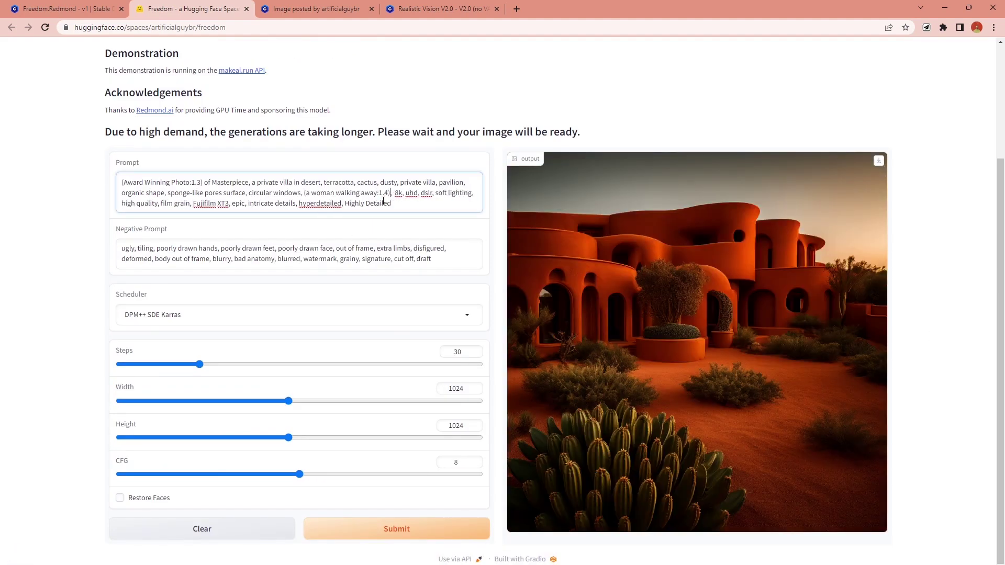
text( with simple single piece form, close up shot from eye level)
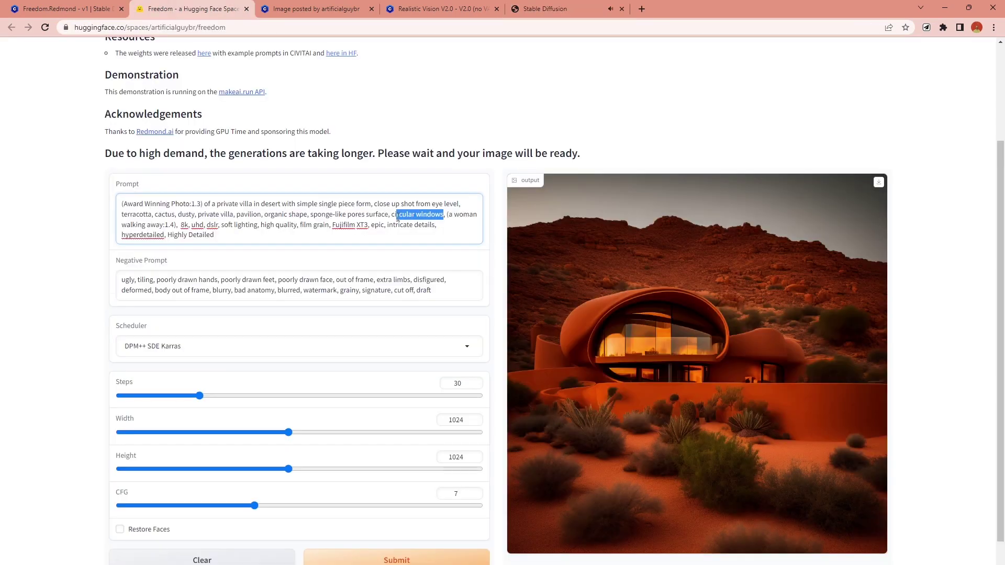
key(BackSpace)
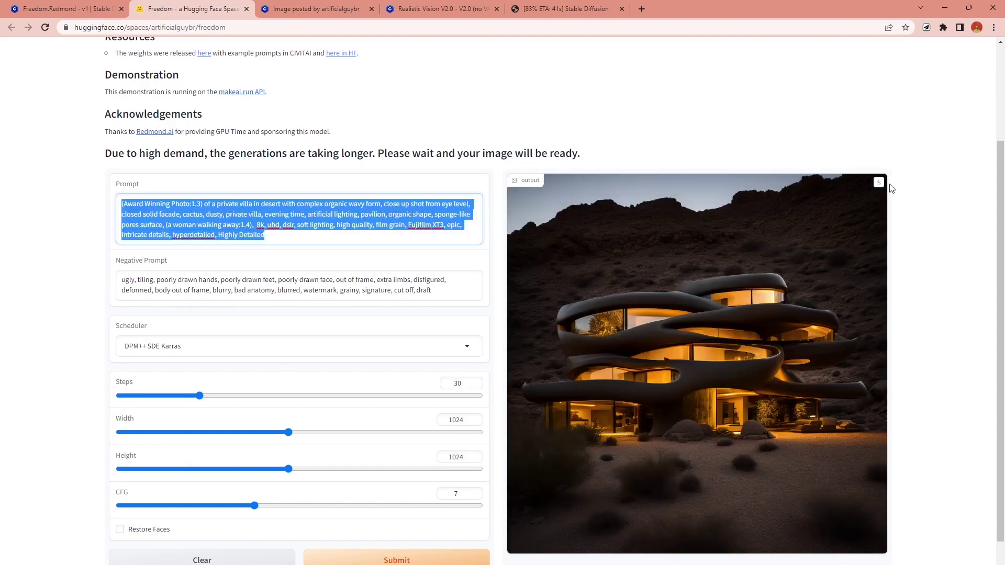
click(881, 184)
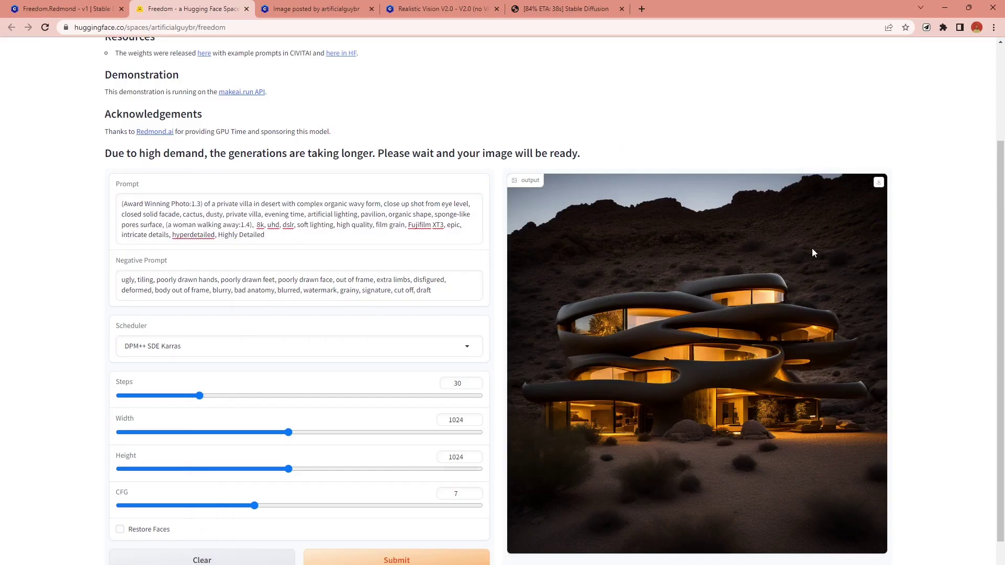
click(168, 214)
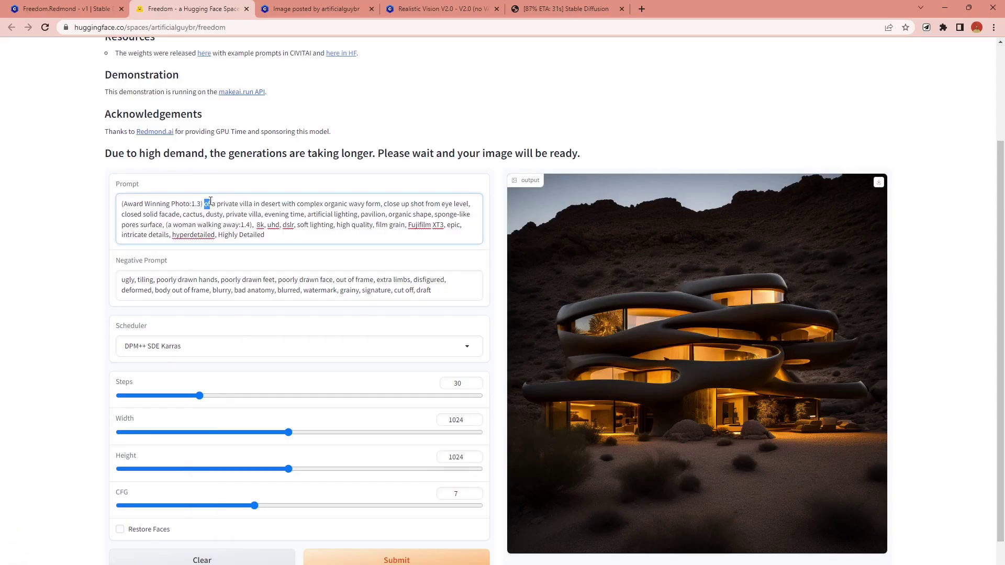
drag(210, 201, 255, 224)
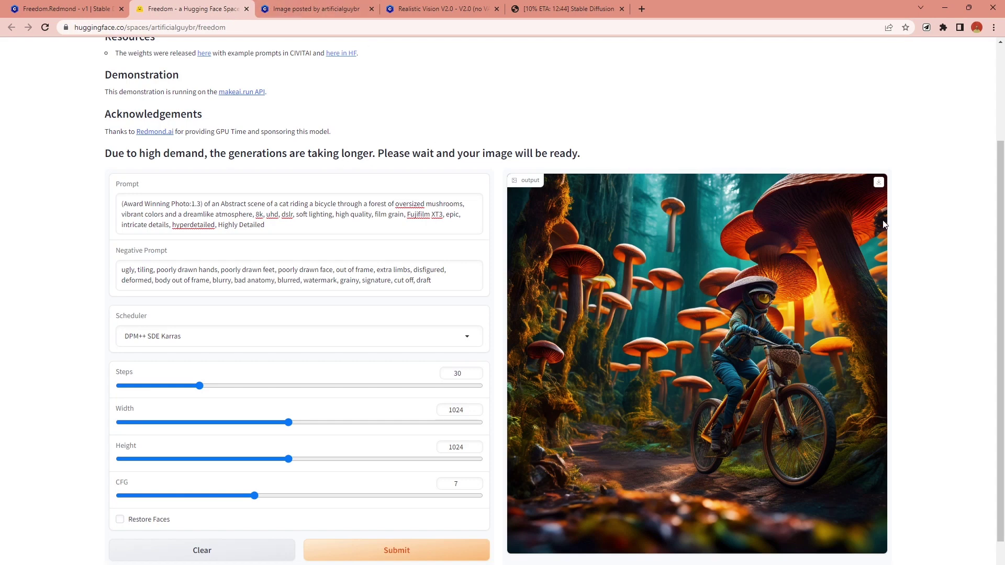
Download the cat-on-bicycle mushroom forest render, generate another, then regenerate at CFG 8.5.
click(881, 186)
click(395, 559)
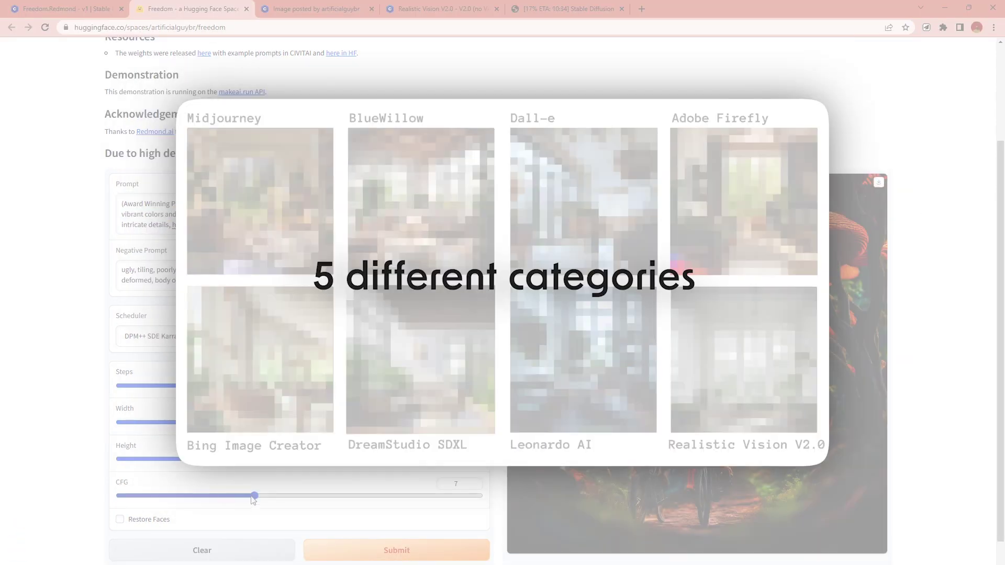
drag(253, 497, 322, 496)
click(360, 554)
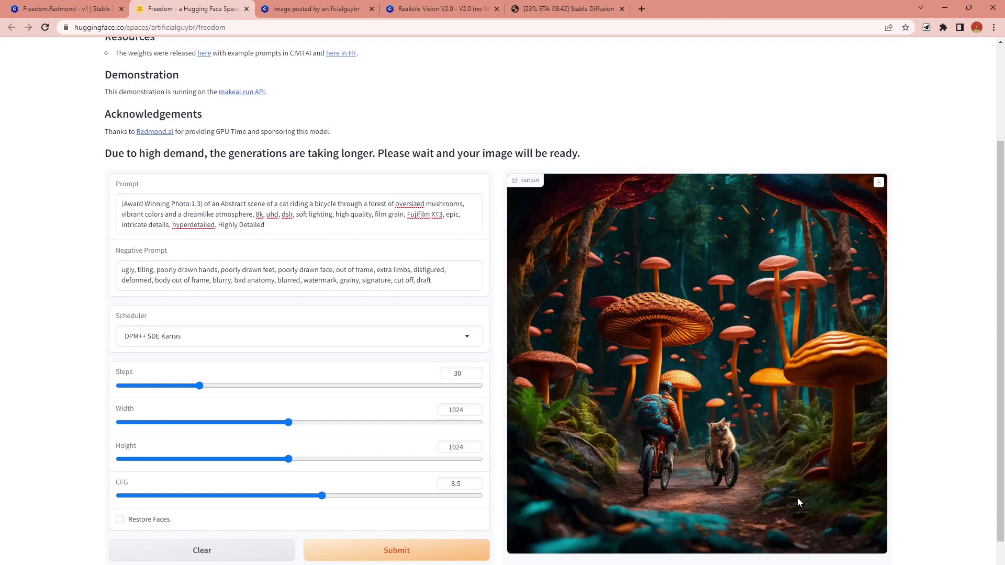
click(280, 204)
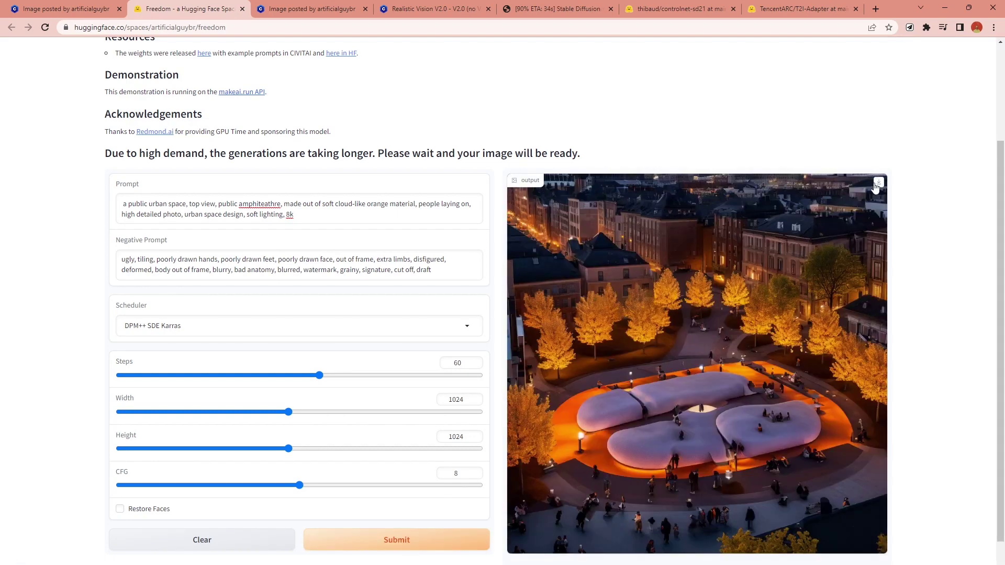
Lower CFG to 6.5 and generate the urban space image twice.
drag(299, 485, 232, 485)
click(397, 540)
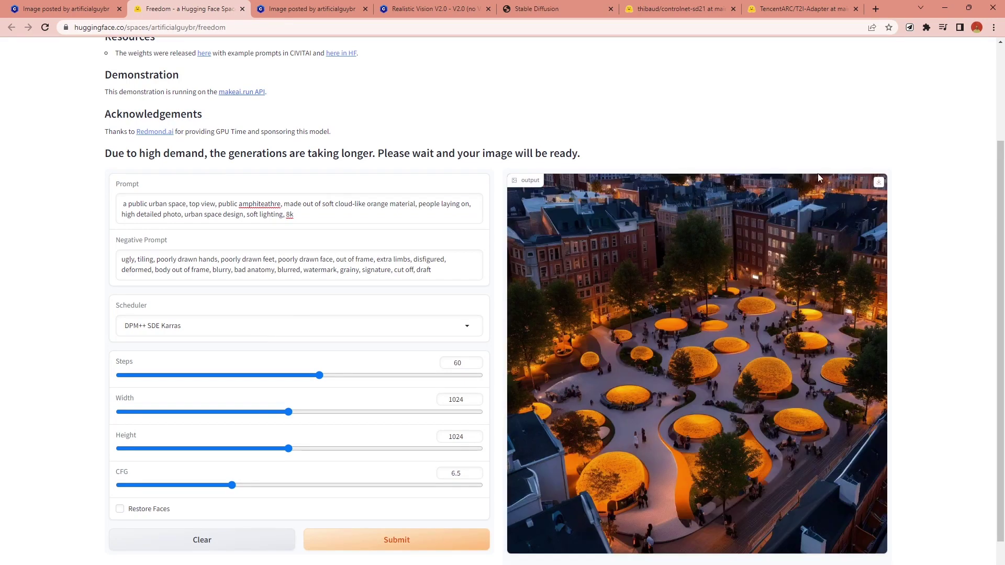
scroll(680, 340, down, 1)
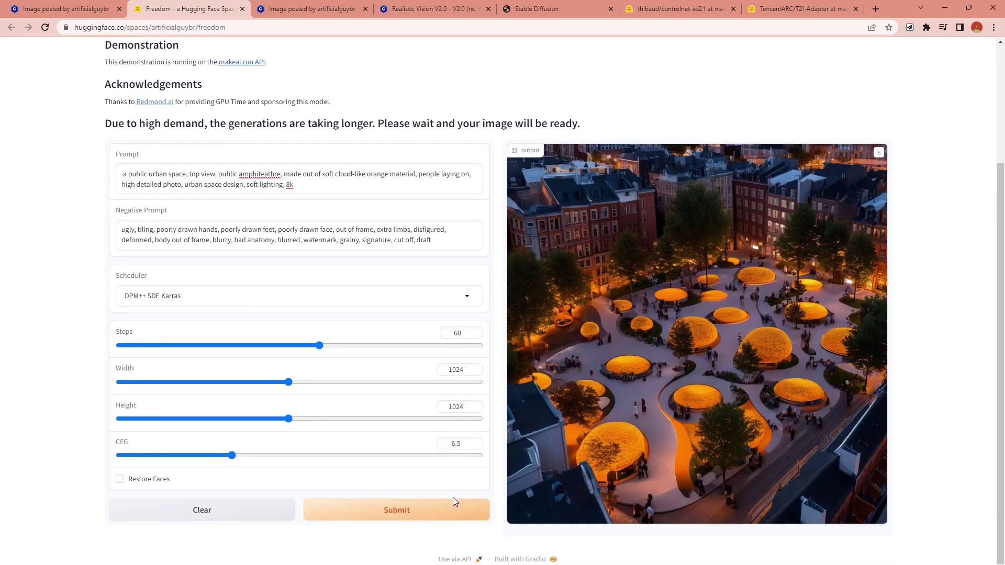
click(453, 500)
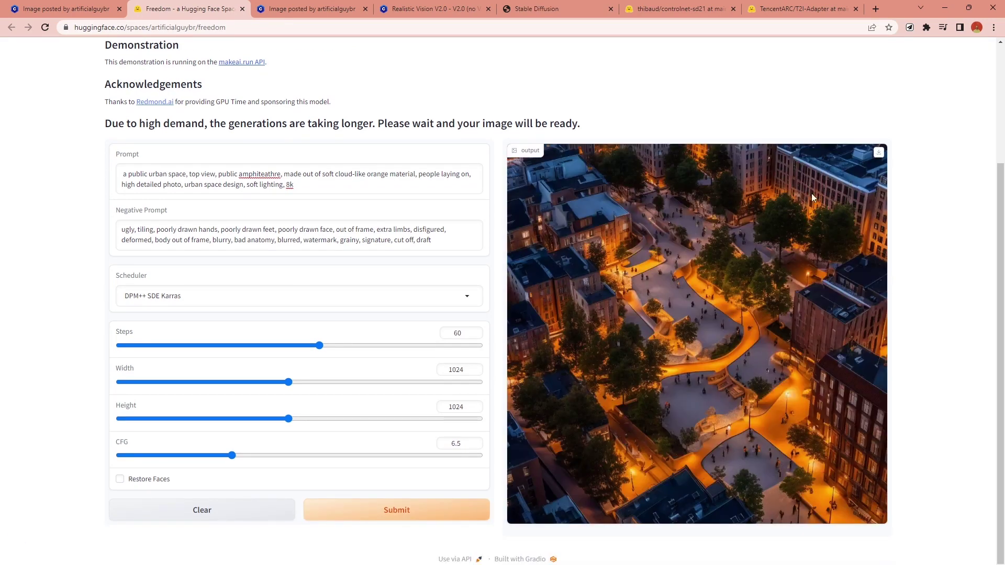
Replace 'orange' with 'white soft' in the prompt and generate again.
double_click(372, 173)
text(whi)
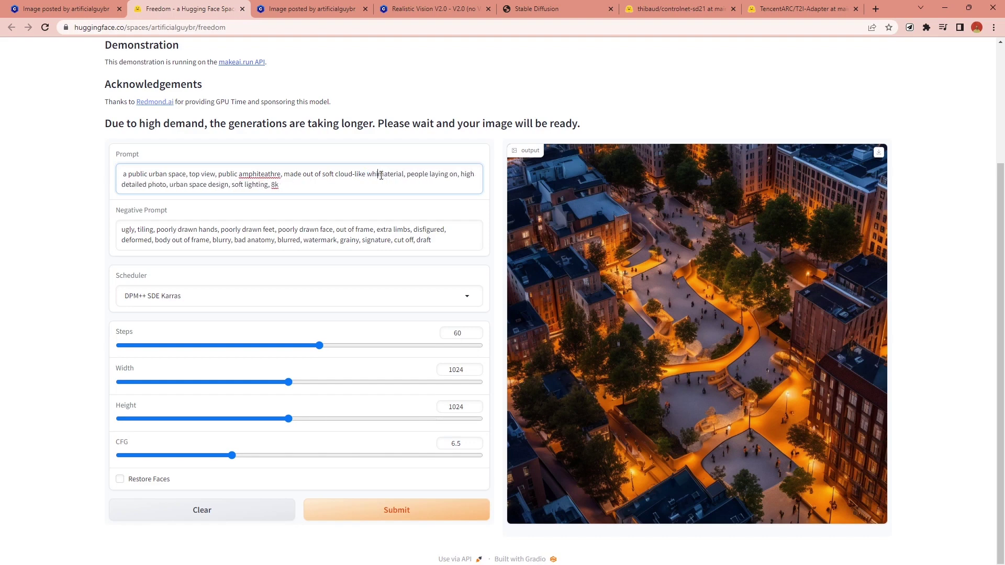
text(te soft)
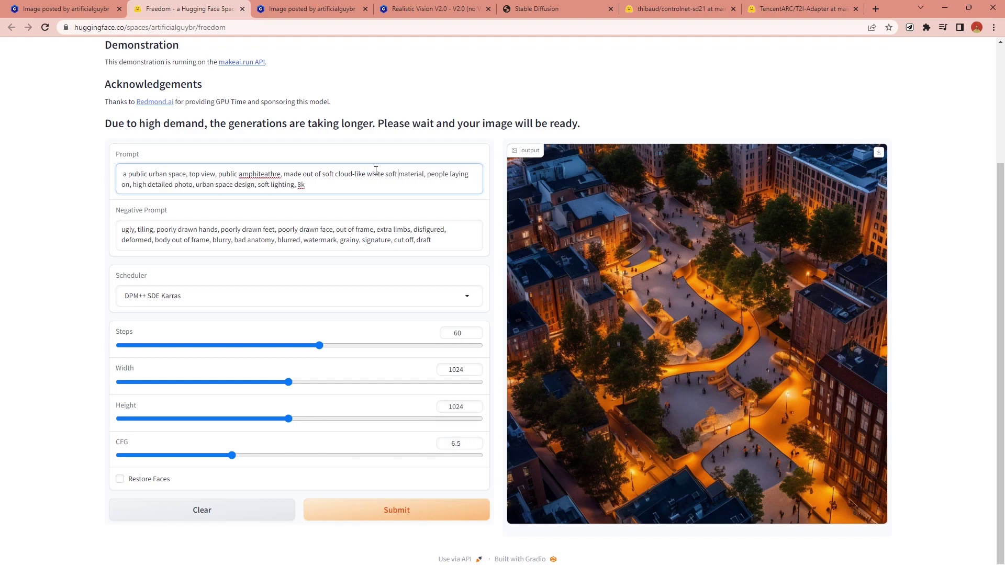
click(419, 509)
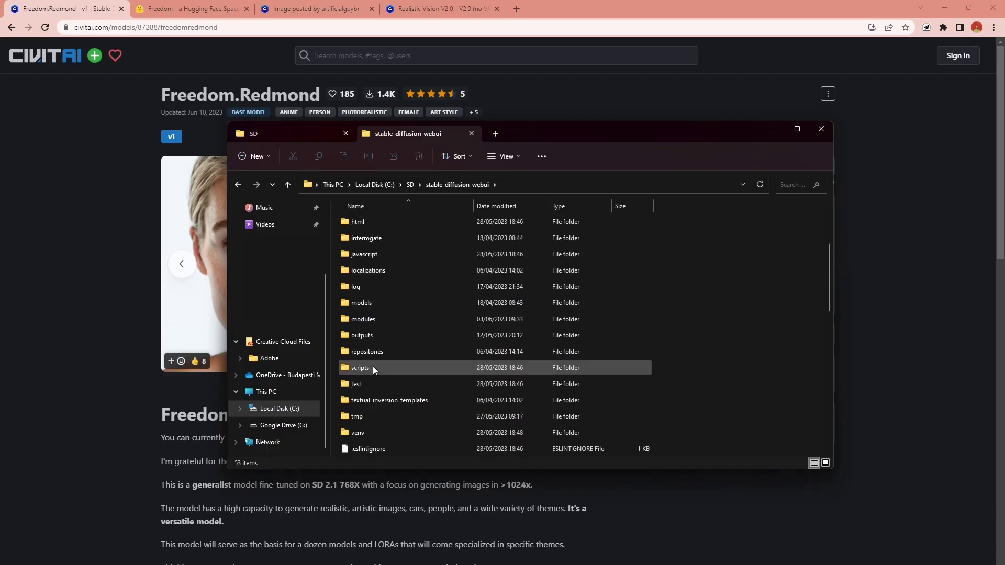
Move freedomRedmond_v1.safetensors from the SD folder into models\Stable-diffusion.
double_click(388, 307)
double_click(370, 403)
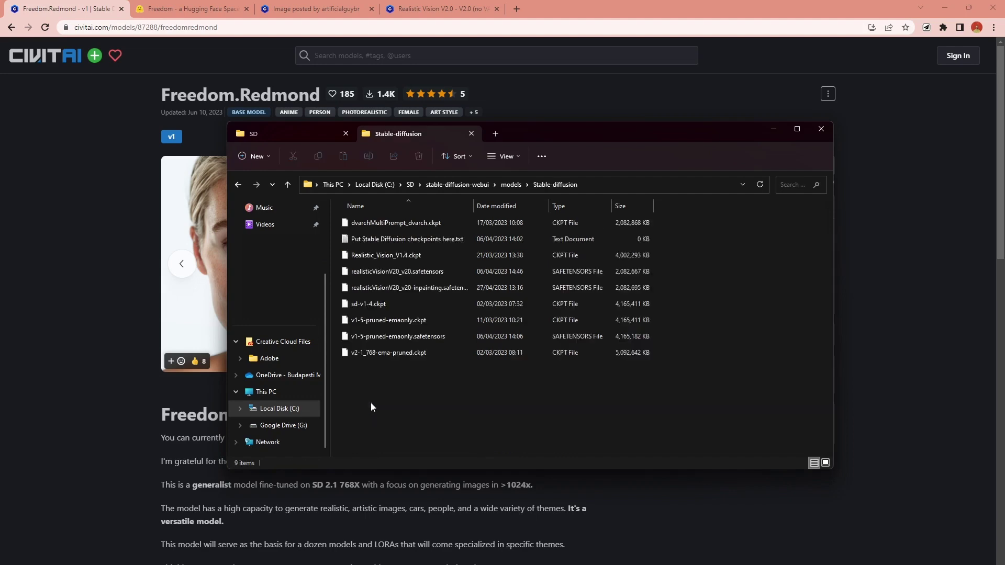
click(294, 134)
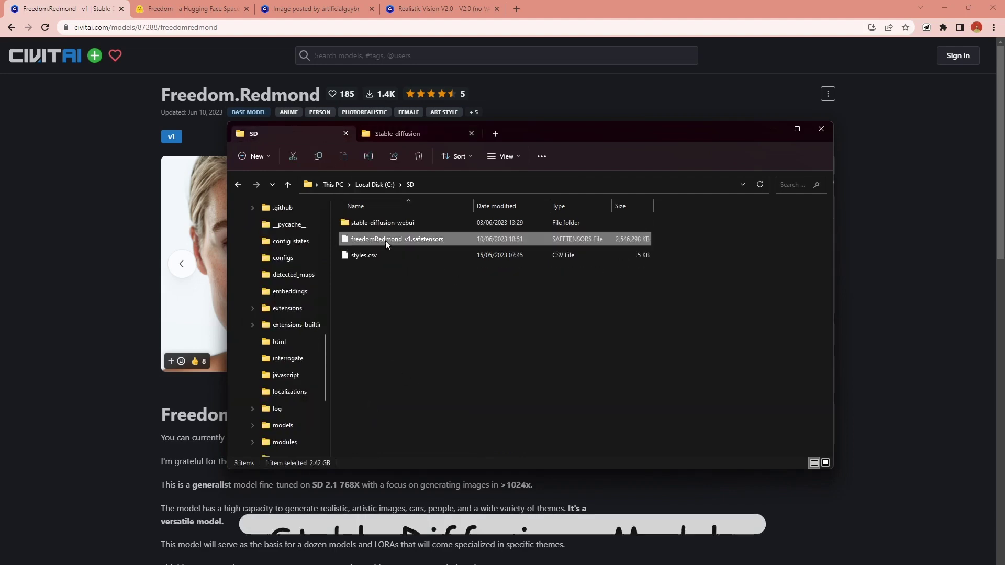
drag(385, 240, 400, 387)
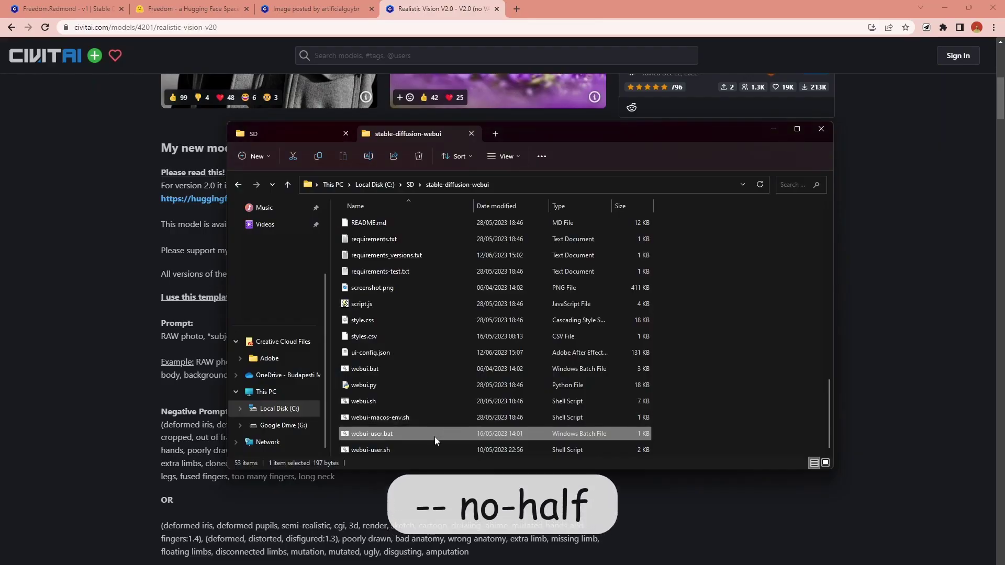
Open webui-user.bat in Notepad, append --no-half to COMMANDLINE_ARGS, and save.
right_click(435, 434)
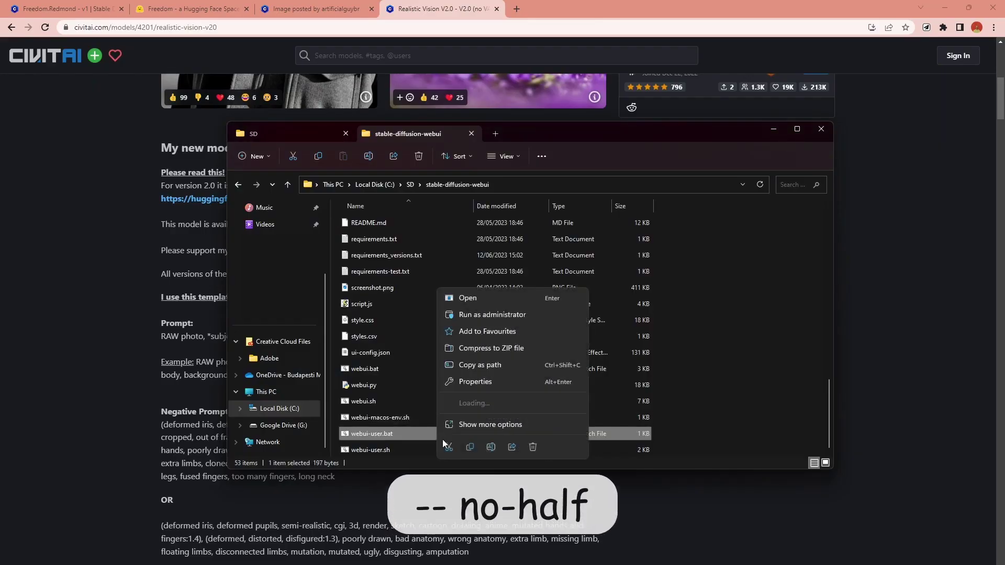
click(510, 425)
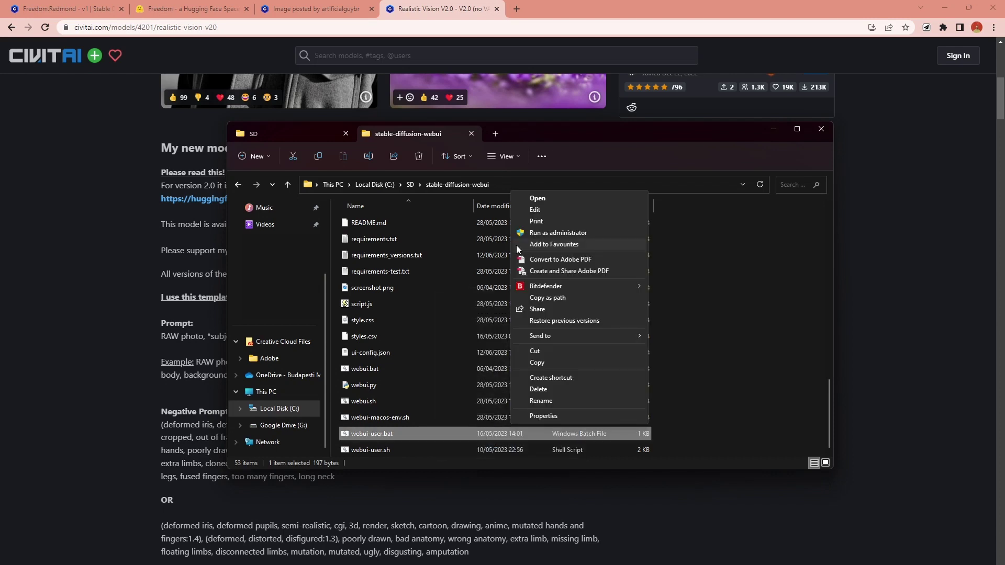
click(558, 210)
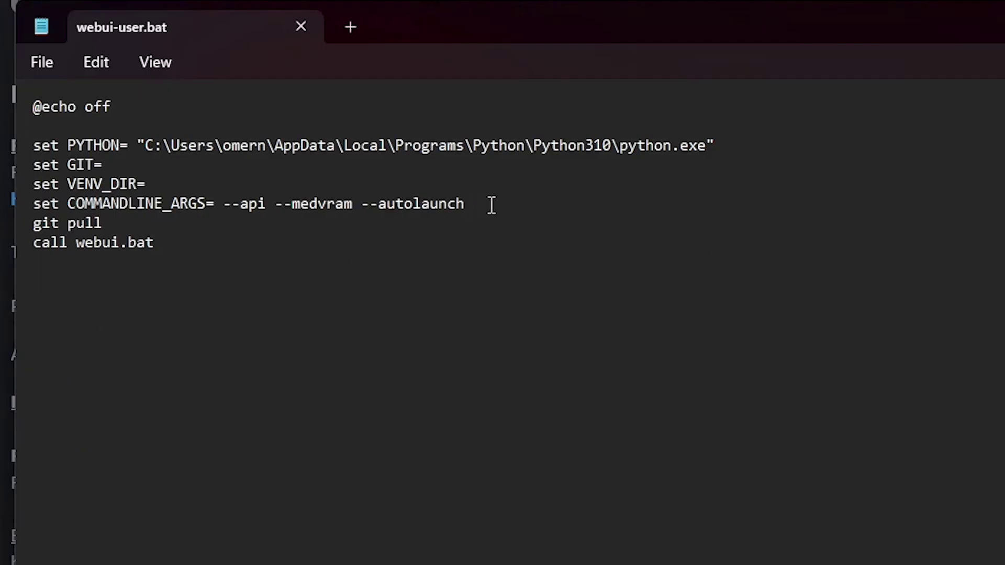
click(404, 201)
text(--no-half)
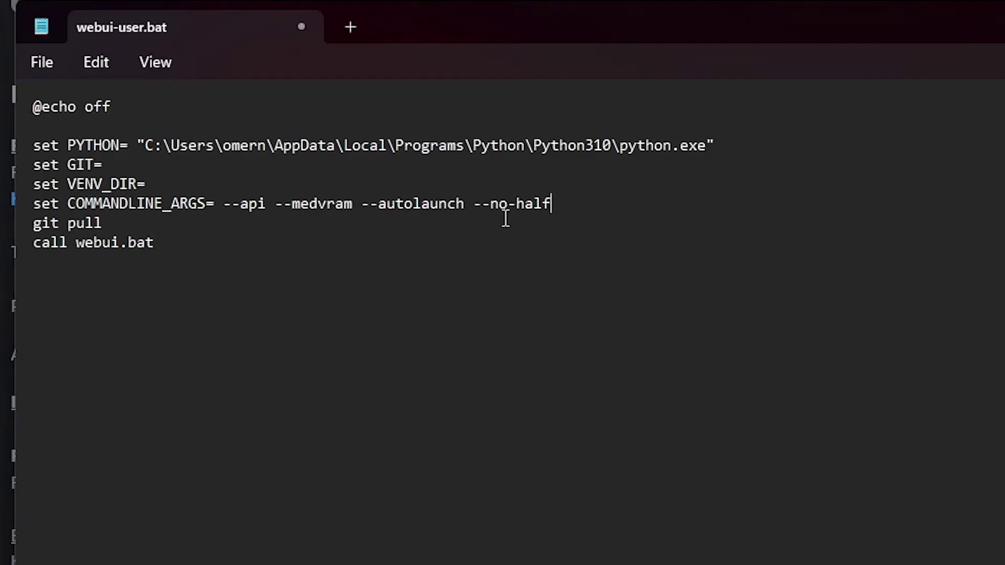
key(ctrl+s)
click(646, 306)
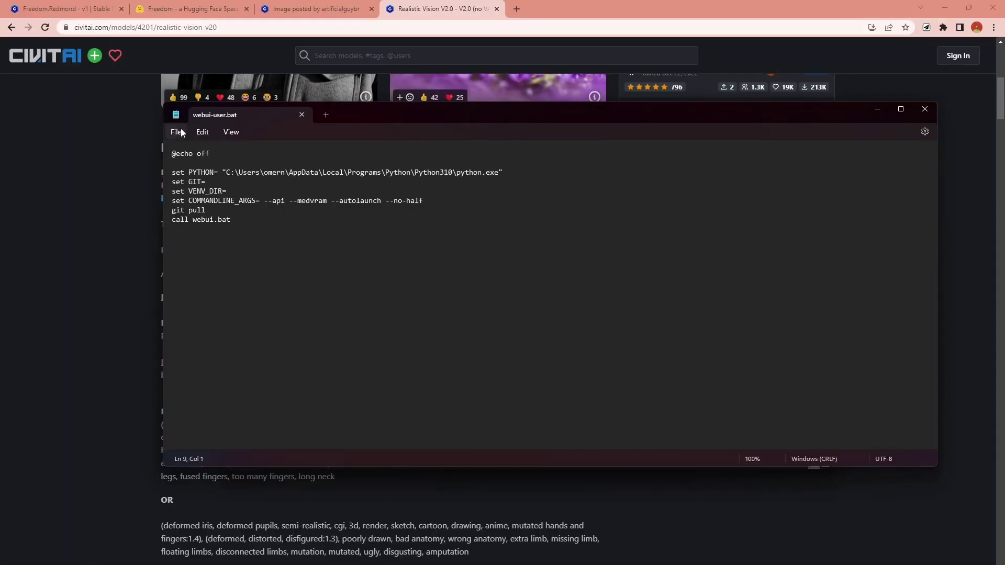
Close Notepad and launch the webui by running webui-user.bat.
click(177, 132)
click(180, 330)
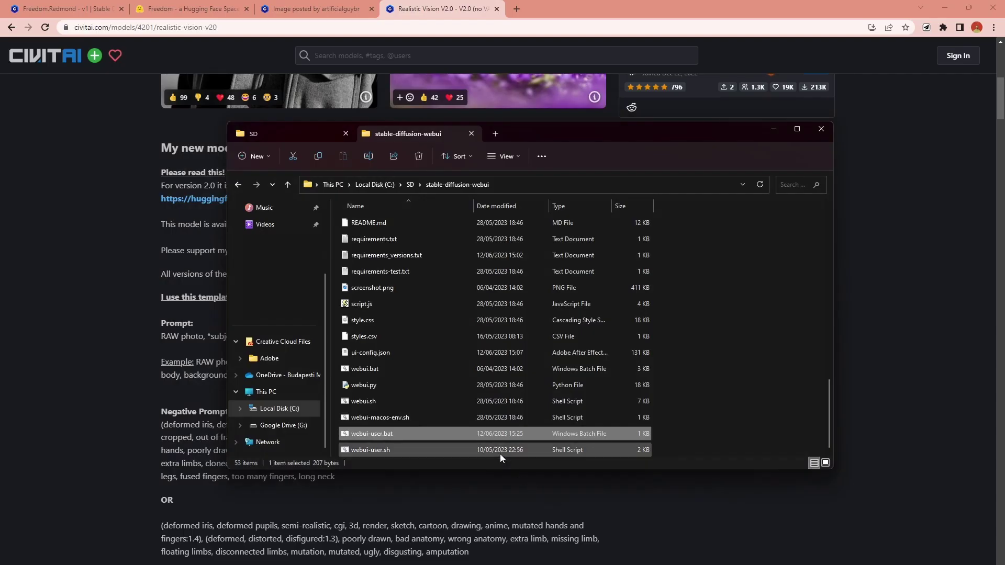
double_click(478, 432)
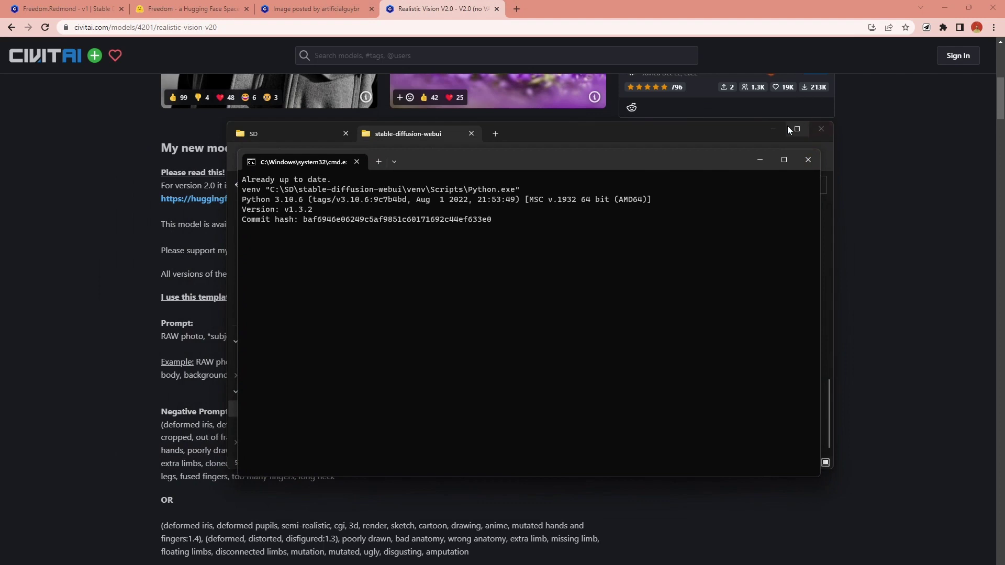
Hide File Explorer and generate the desert villa prompt on freedomRedmond_v1.
click(772, 129)
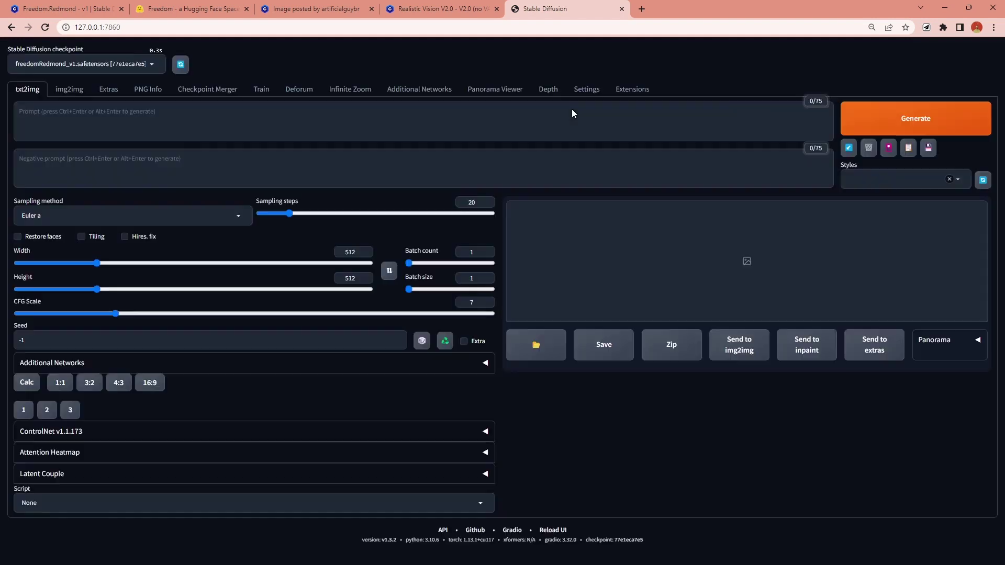
click(871, 131)
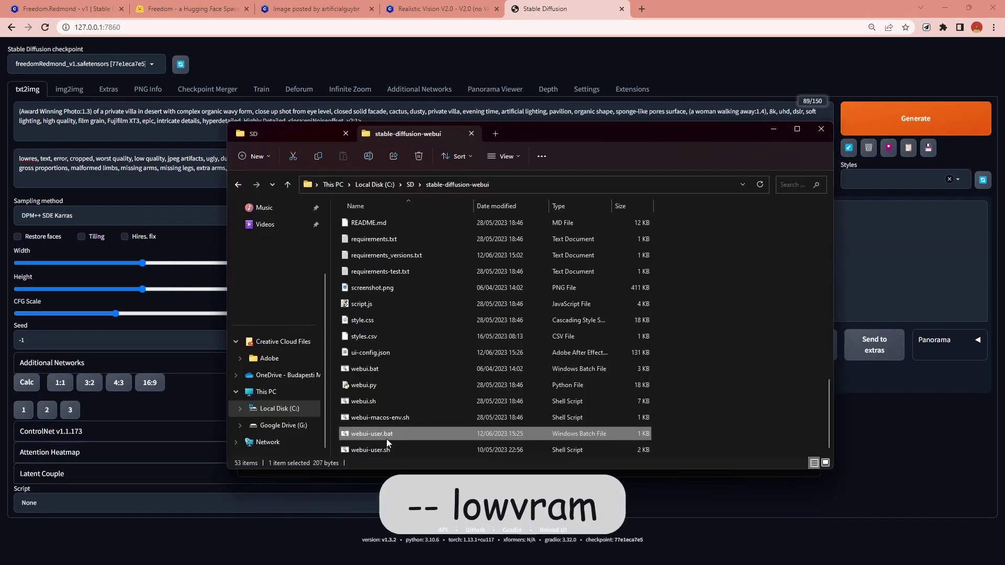
Open webui-user.bat in Notepad for editing.
right_click(386, 434)
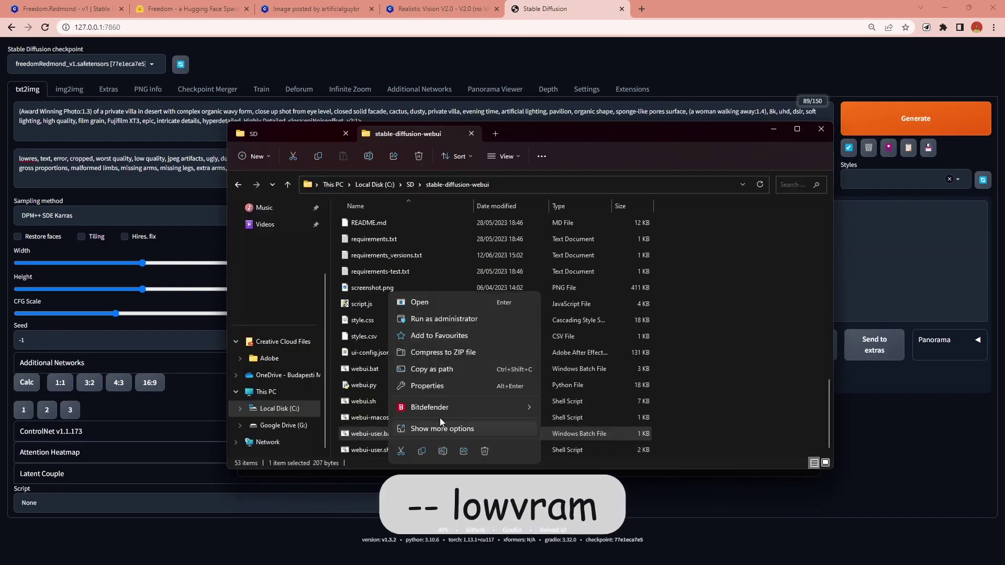
click(443, 434)
click(488, 219)
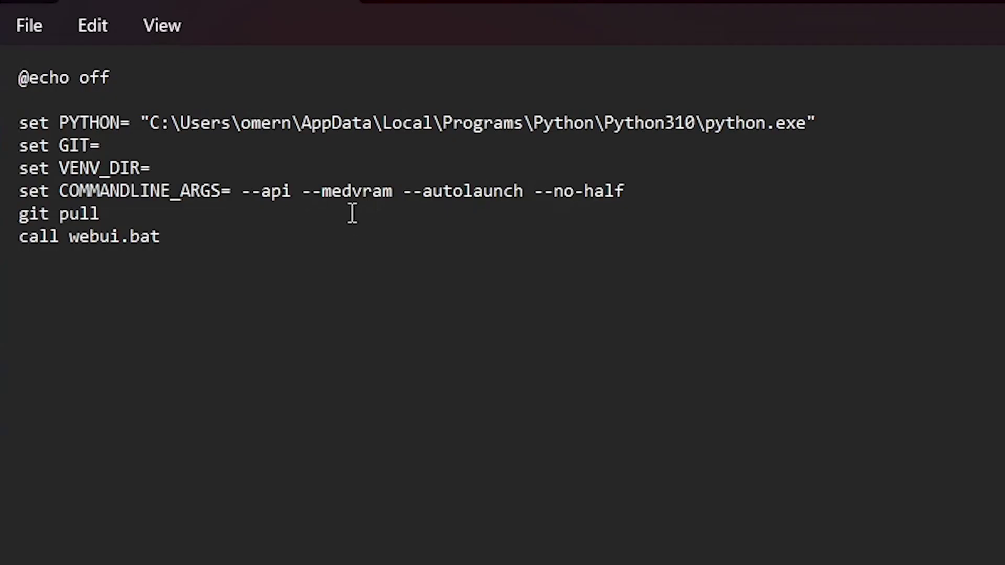
Change the --medvram argument to --lowvram, save the script and close Notepad.
drag(310, 205, 298, 205)
text(low)
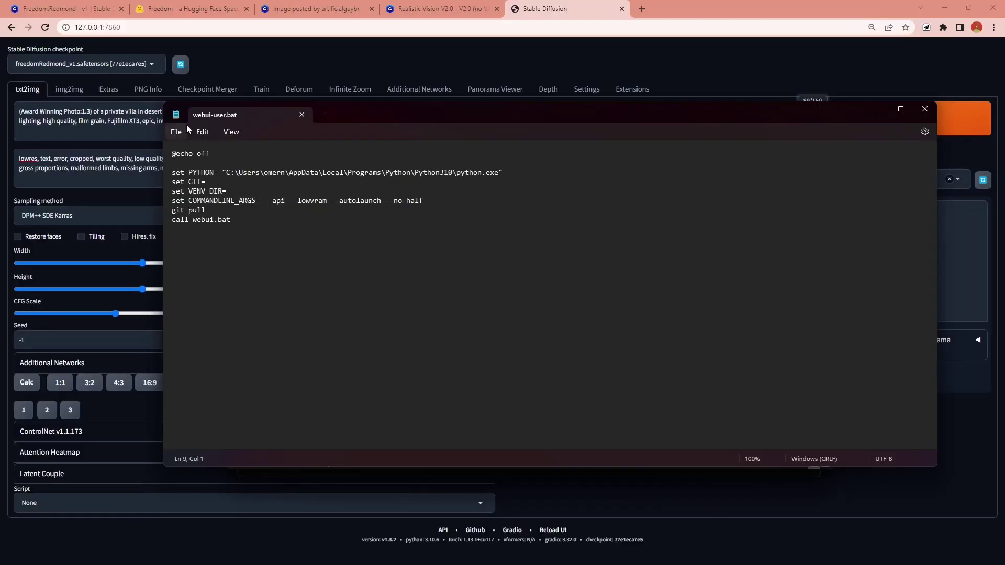
click(178, 129)
click(209, 199)
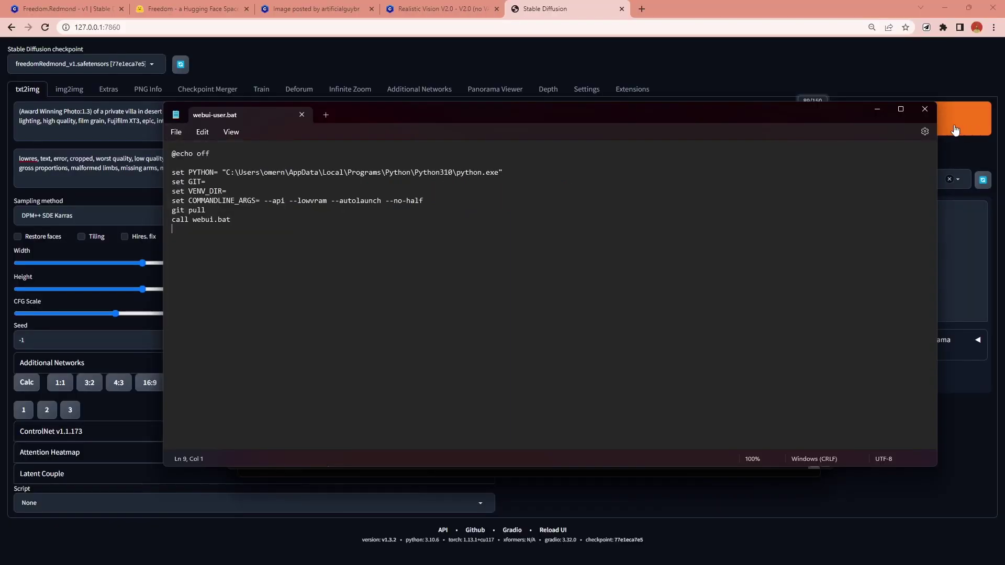
click(861, 108)
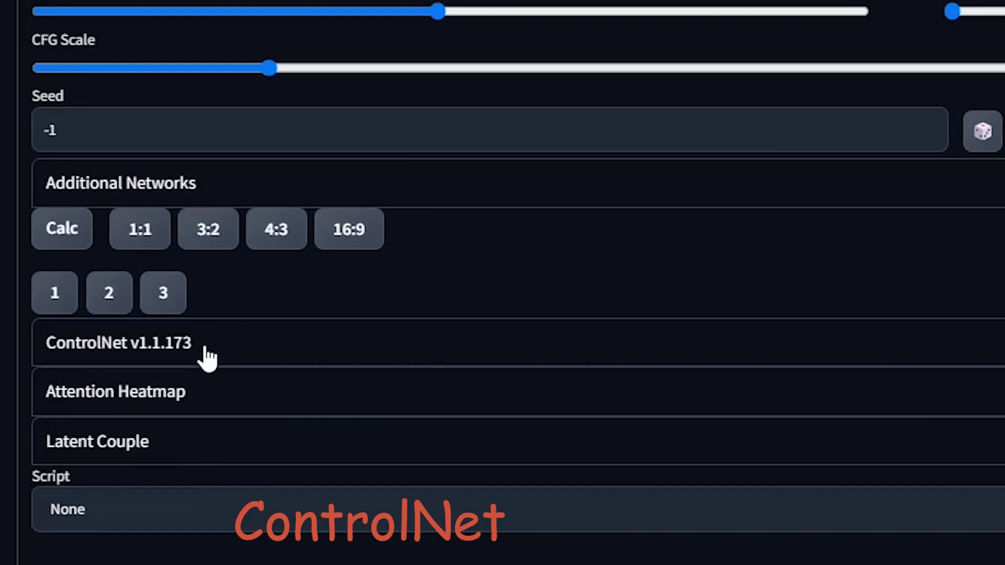
Expand the ControlNet v1.1.173 accordion to reveal its unit tabs and image drop area.
click(208, 357)
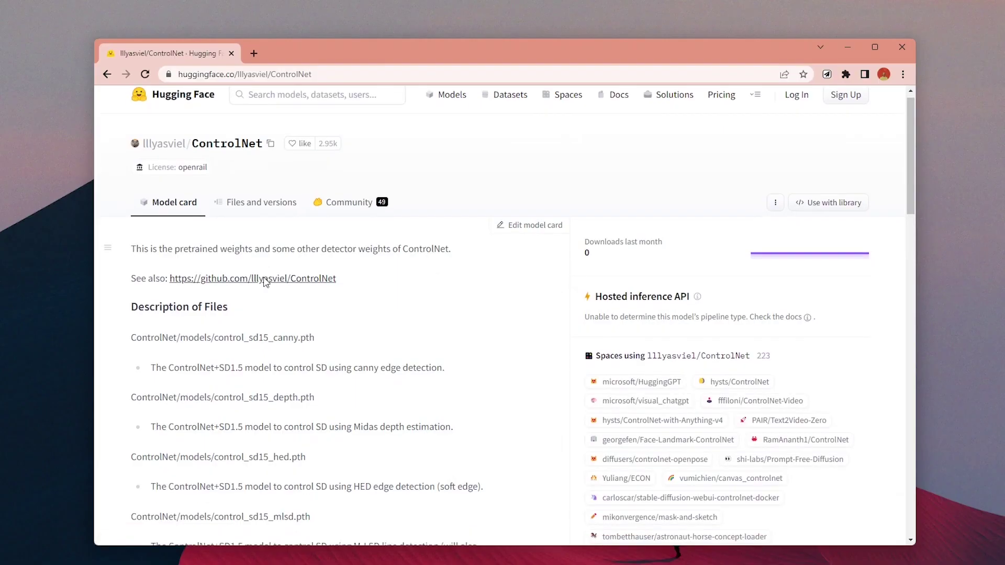
scroll(265, 281, up, 1)
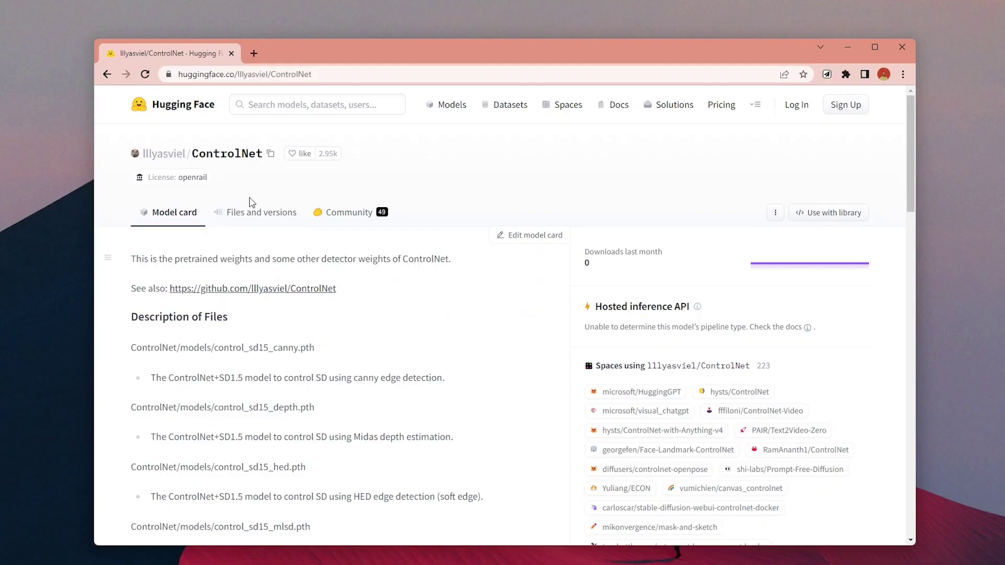
List the ControlNet repository's Files and versions and scroll through its models folder.
click(253, 213)
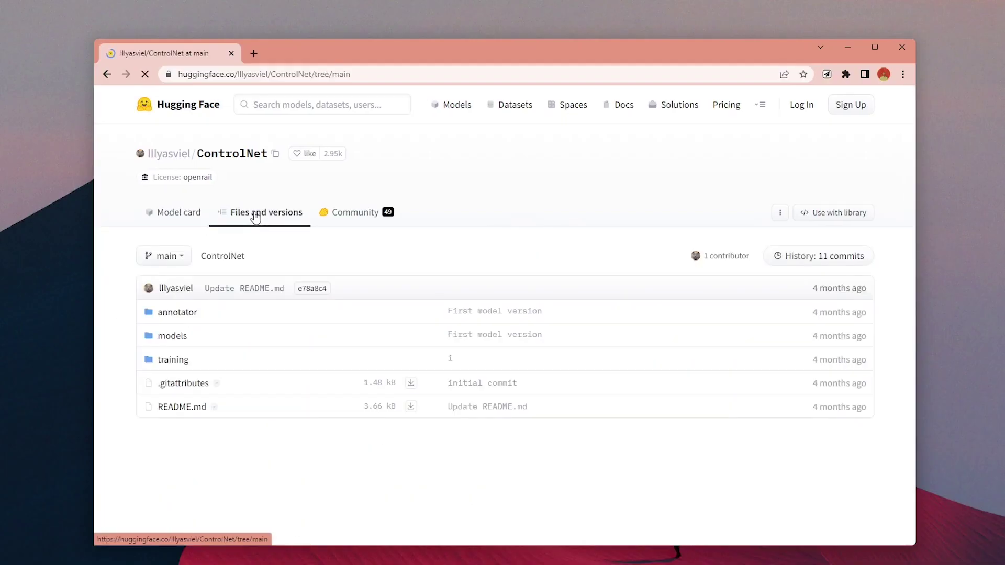
click(183, 347)
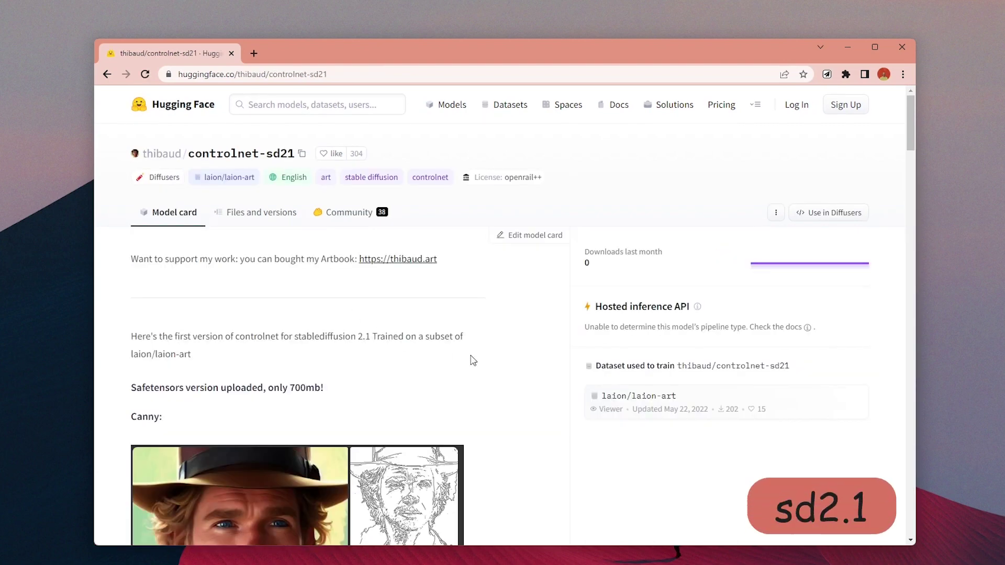
scroll(473, 360, down, 15)
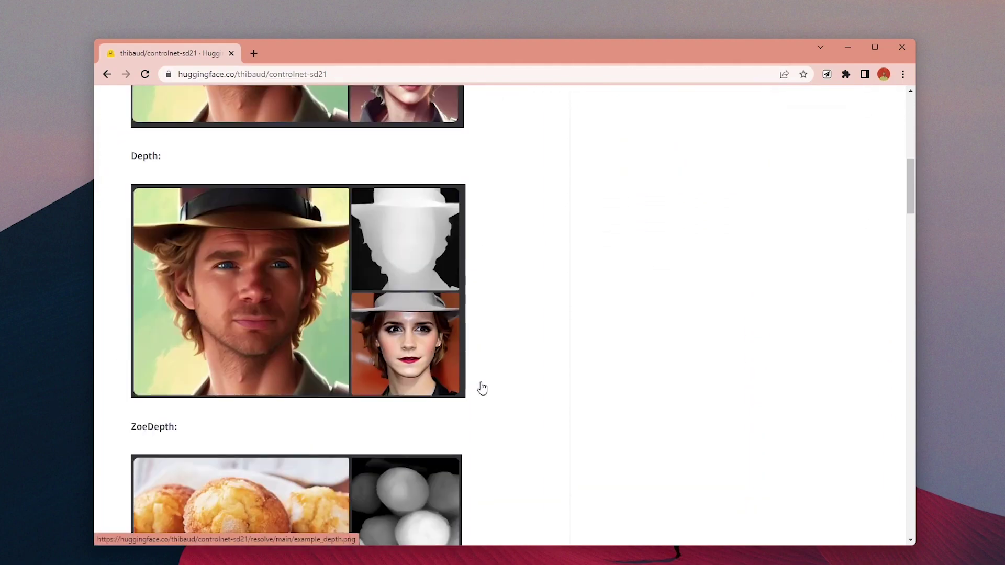
scroll(482, 388, down, 20)
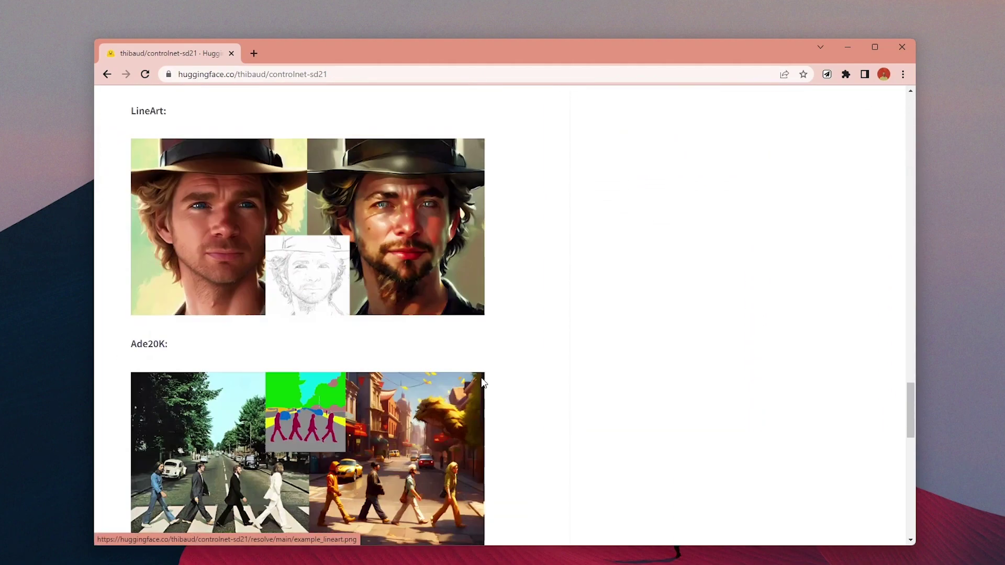
scroll(482, 380, down, 7)
scroll(482, 380, up, 3)
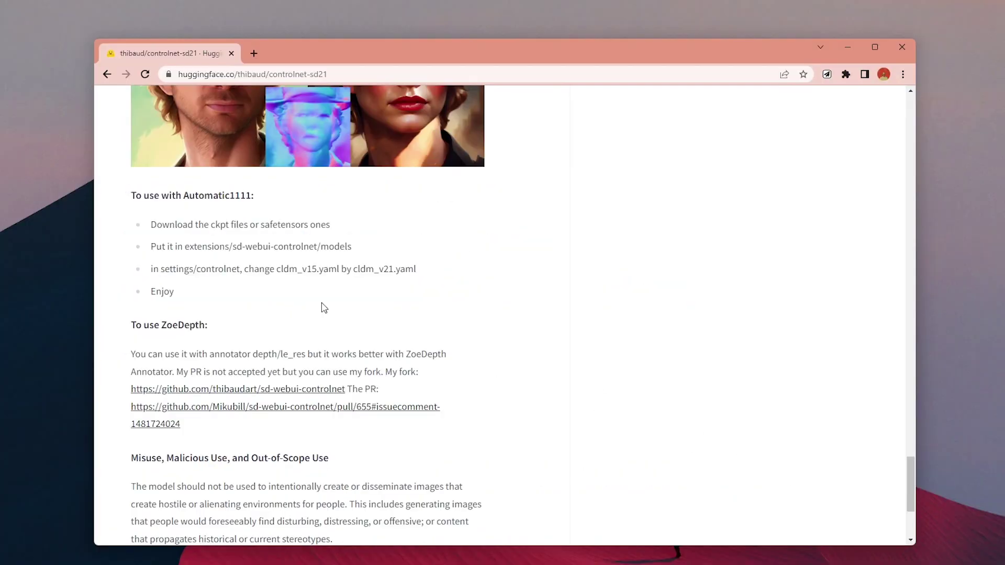
scroll(316, 309, up, 2)
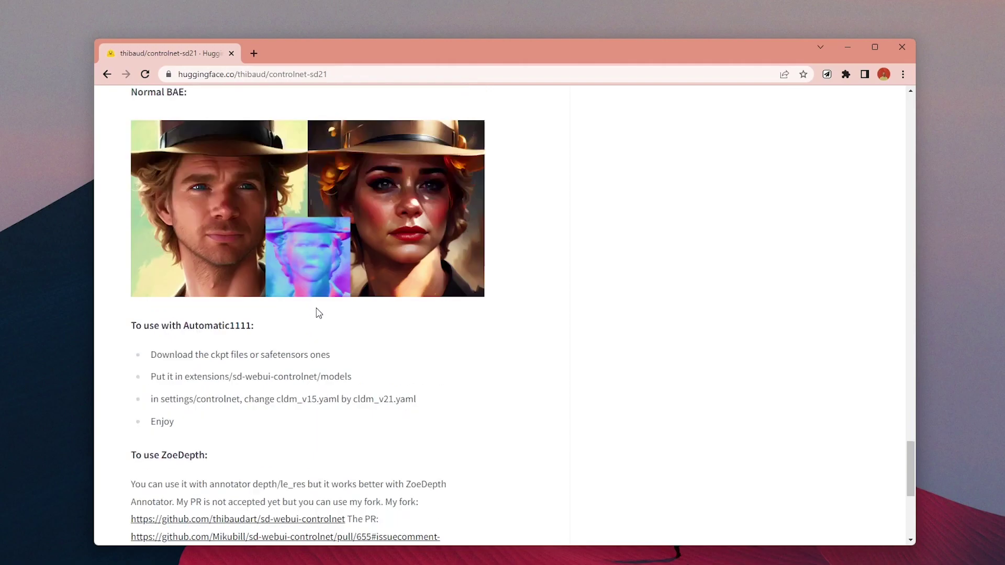